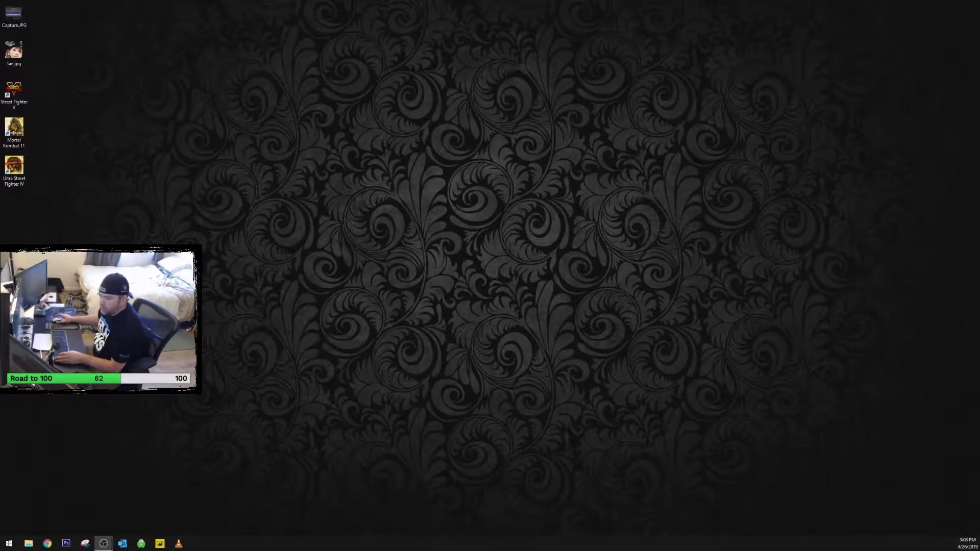
Find and launch Adobe Illustrator CS6 (64 Bit).
click(9, 544)
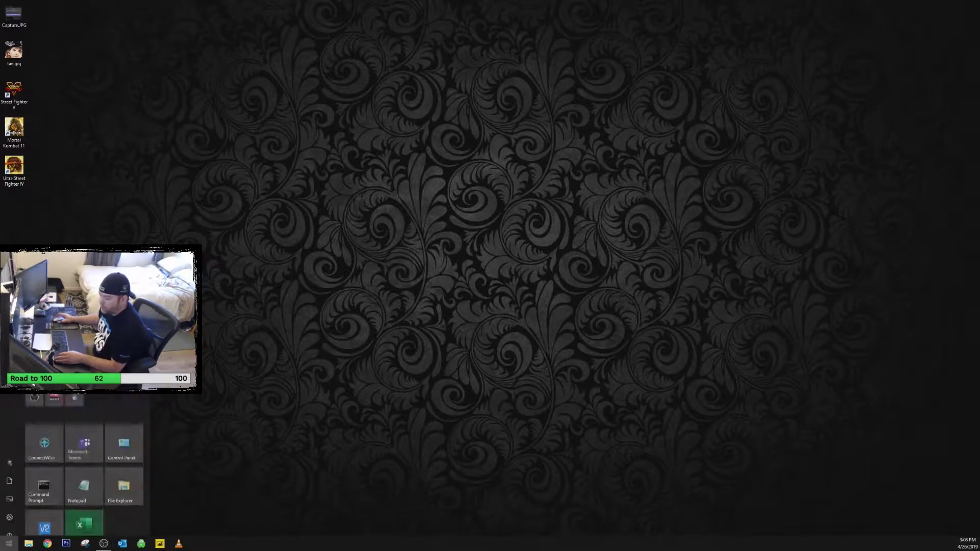
click(9, 544)
text(illus)
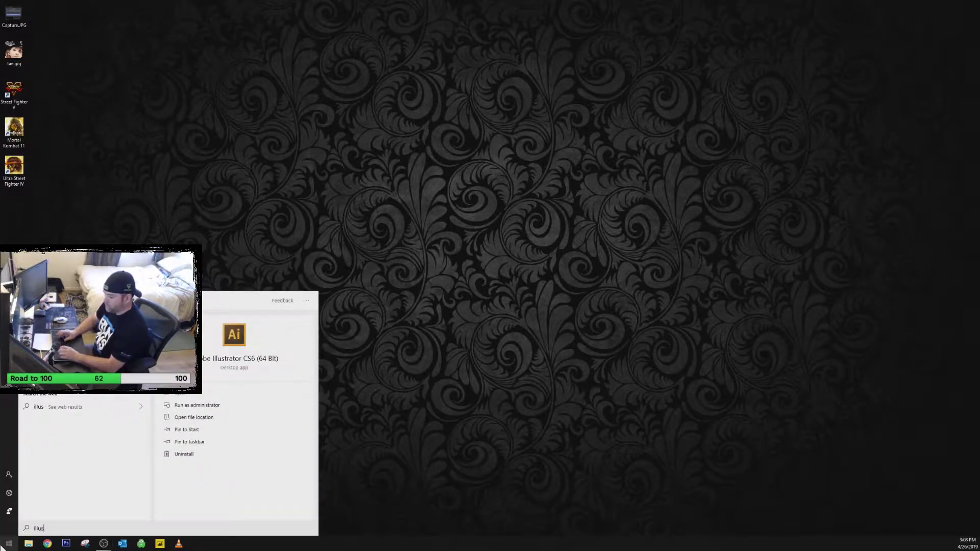
click(240, 320)
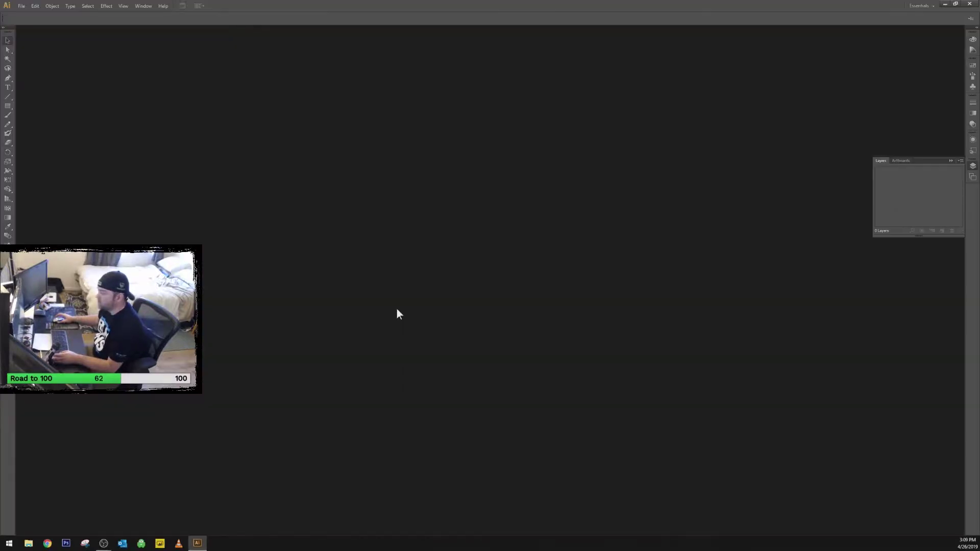
Create a new Letter-size document in landscape orientation, 11 in wide and 8.5 in high.
click(21, 6)
click(31, 15)
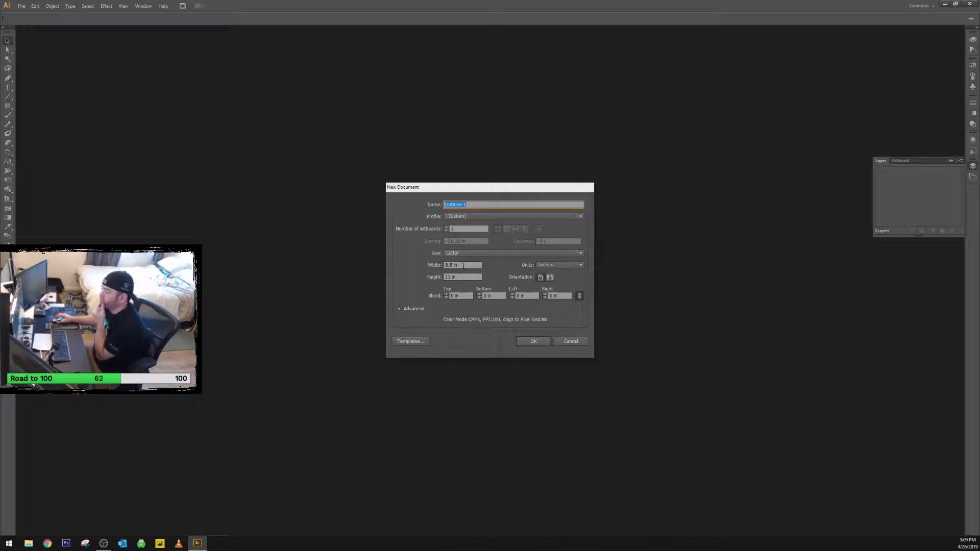
click(550, 277)
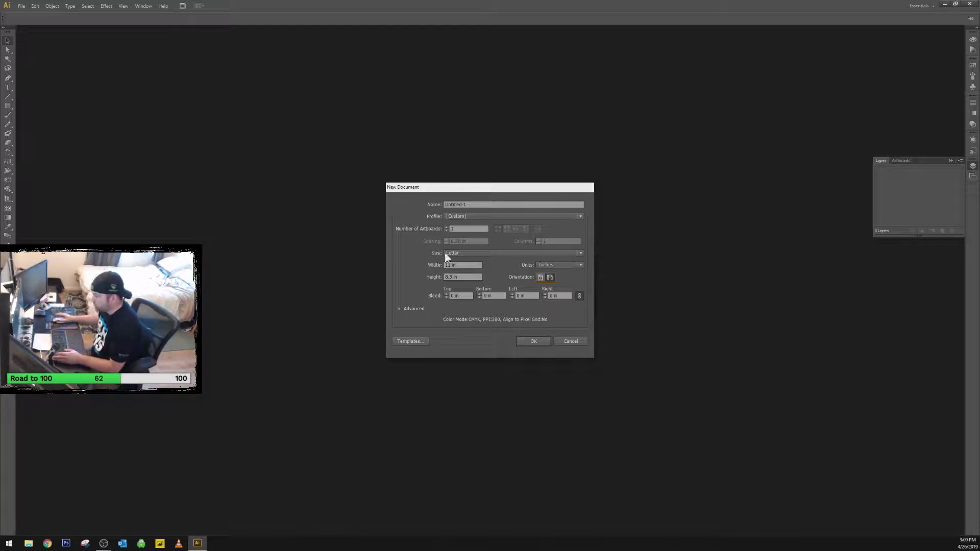
click(523, 344)
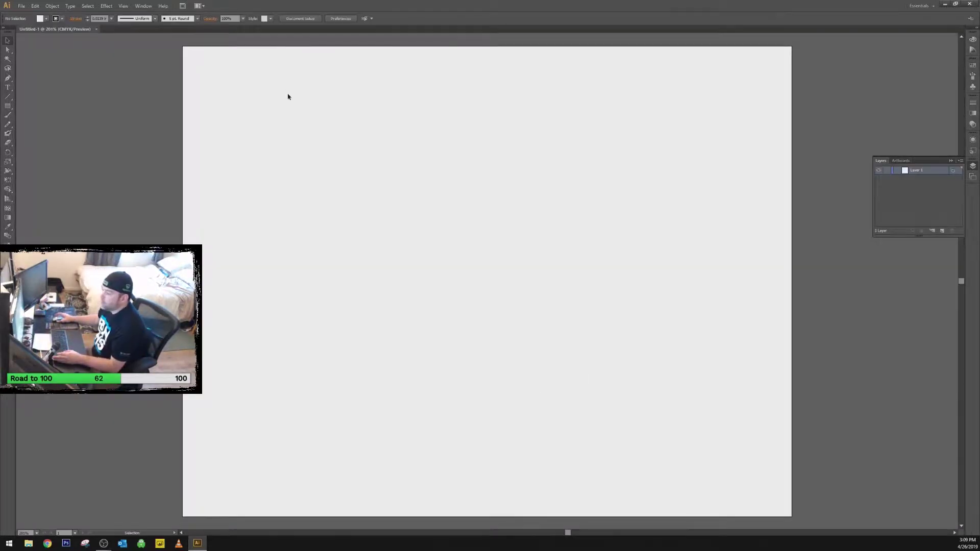
Create a rectangle 17 in wide and 9 in high on the artboard and deselect it.
click(7, 106)
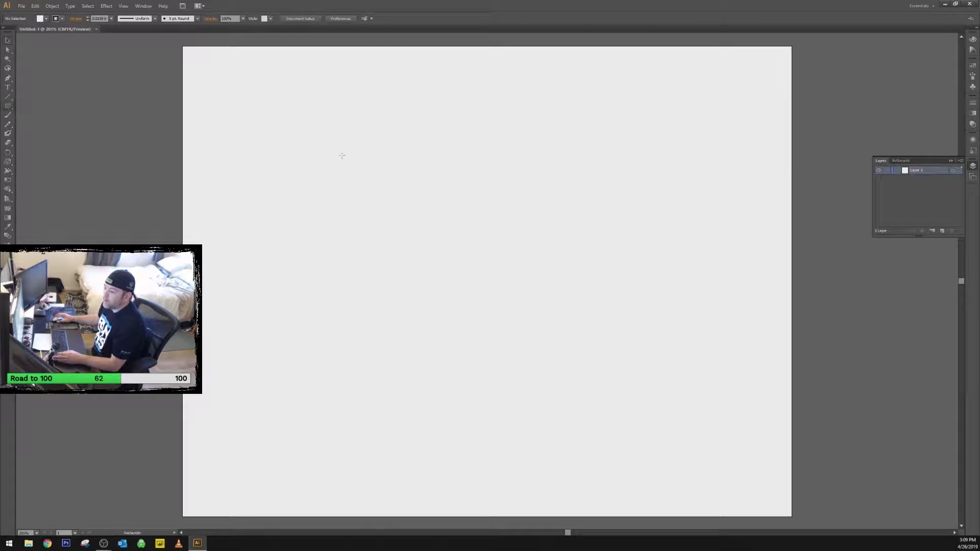
click(327, 171)
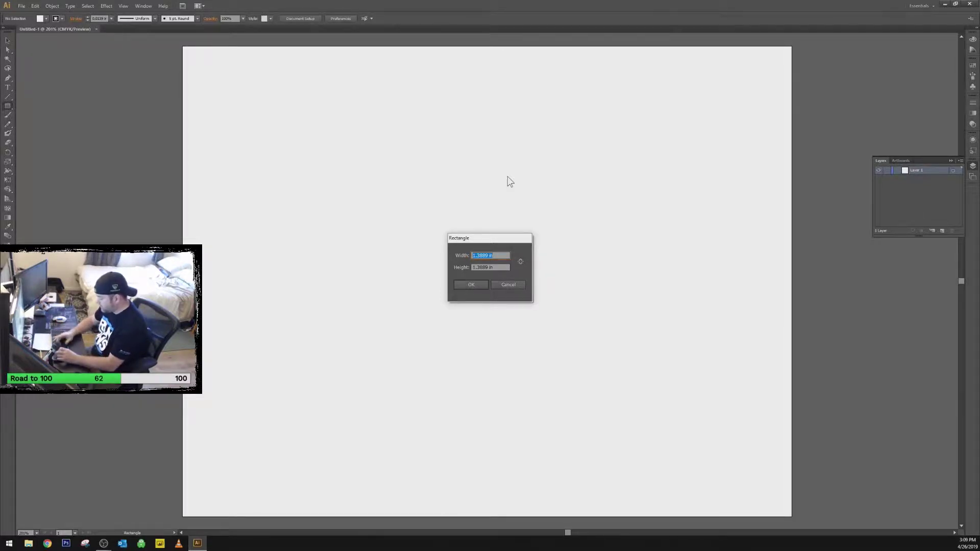
text(8.5)
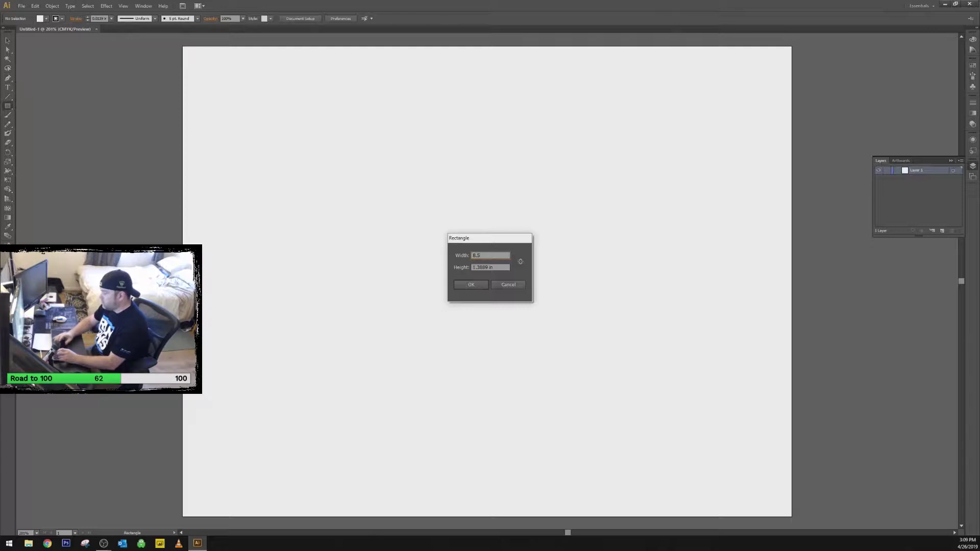
key(Tab)
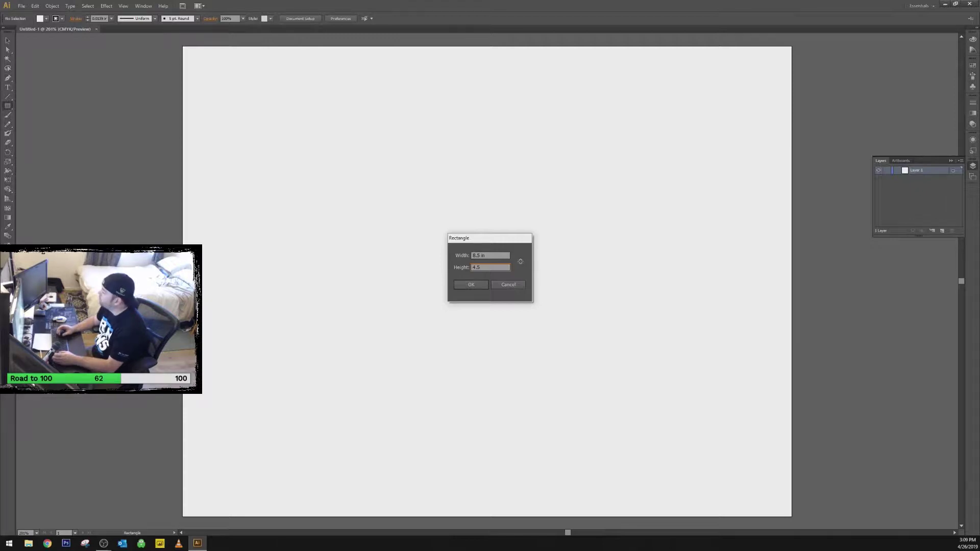
key(Tab)
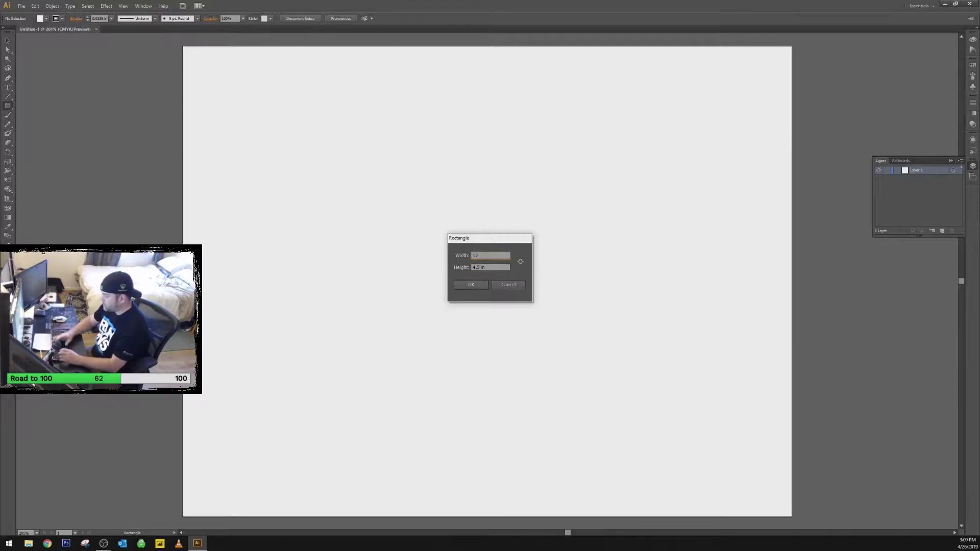
key(Tab)
key(Tab)
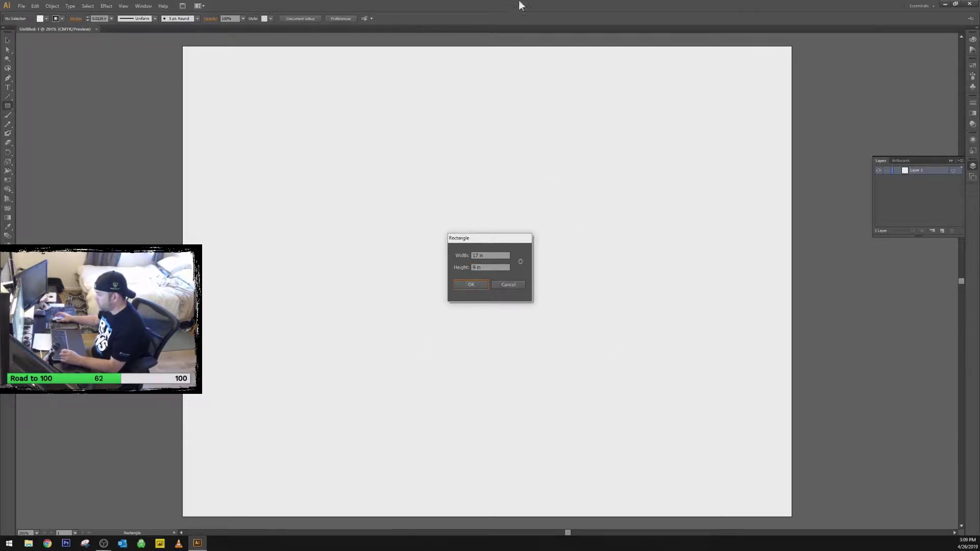
click(479, 284)
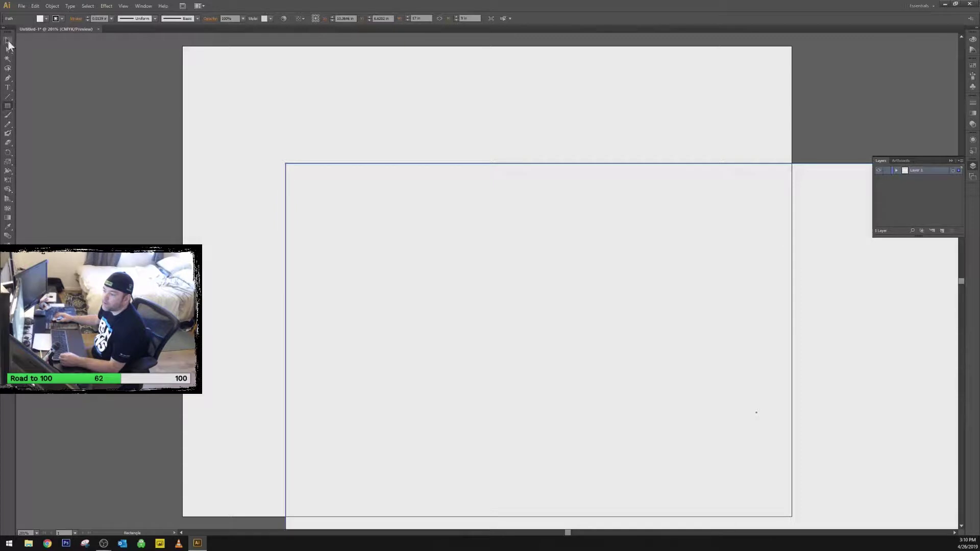
click(8, 41)
click(187, 122)
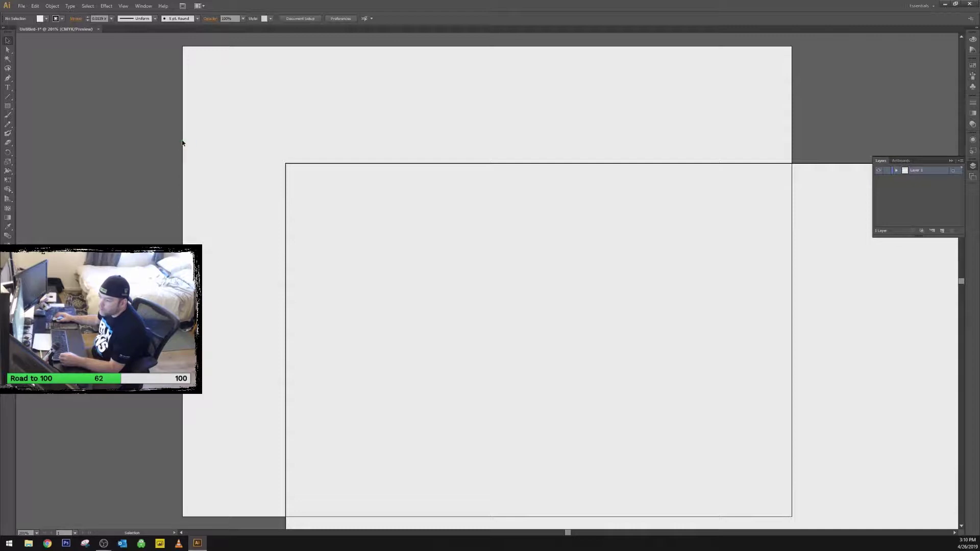
click(34, 5)
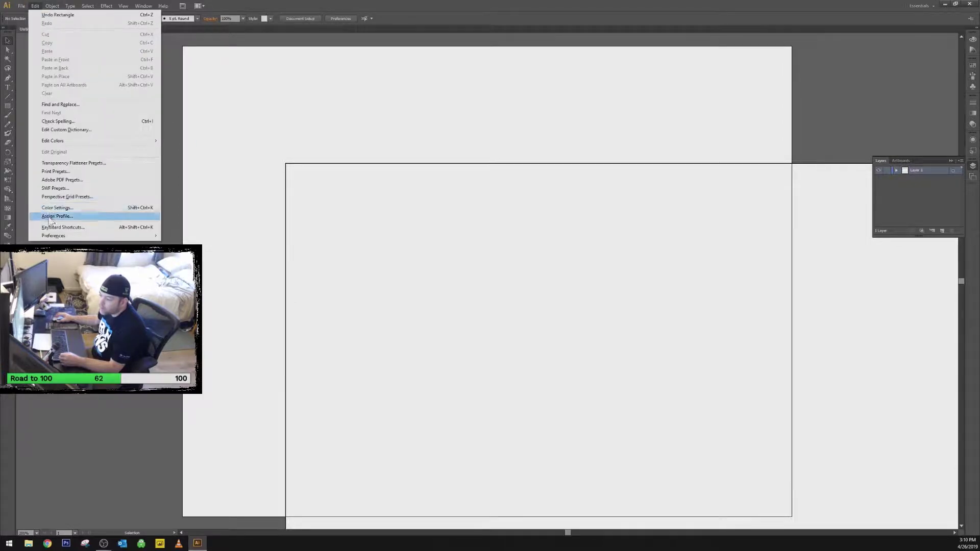
mouse_move(46, 4)
mouse_move(92, 247)
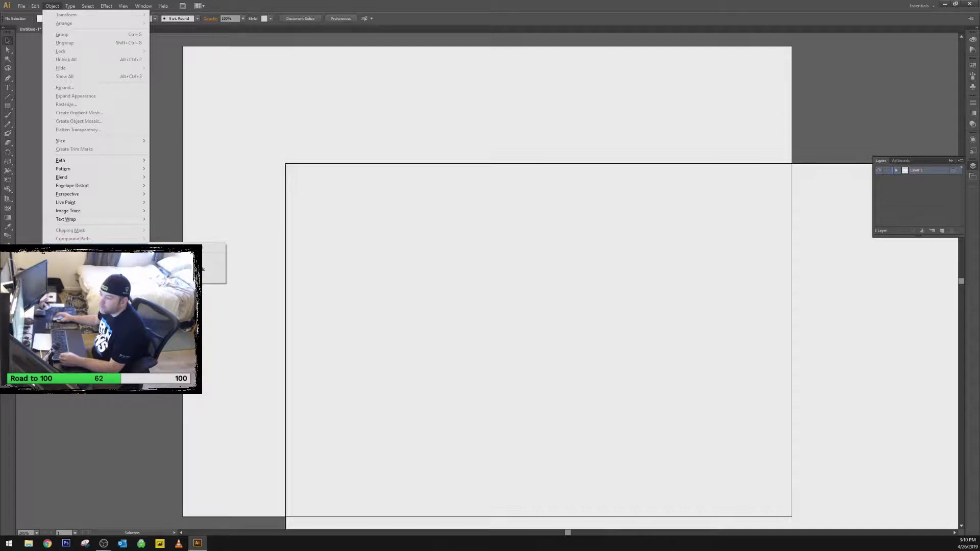
click(259, 132)
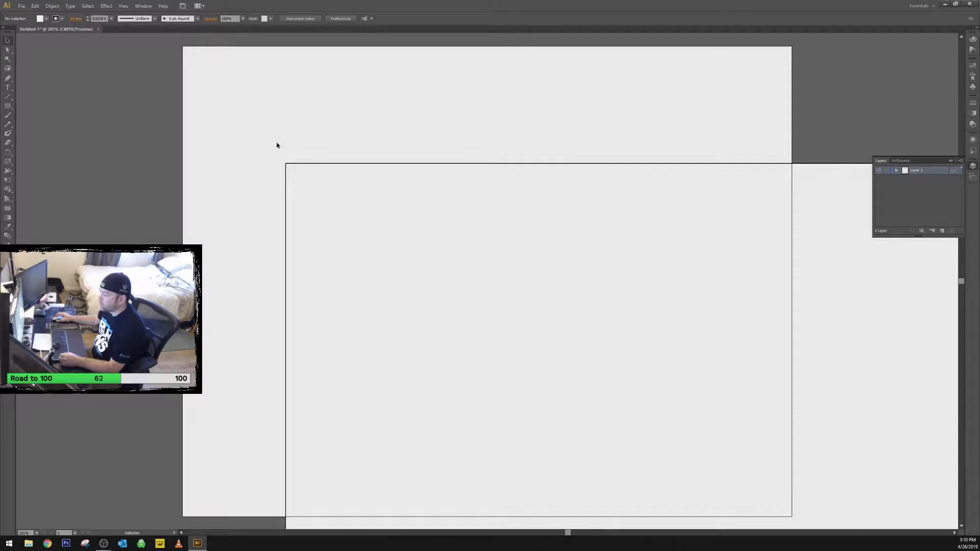
Move the 17 × 9 in rectangle off the artboard into the empty canvas area and deselect it.
key(z)
alt+click(306, 149)
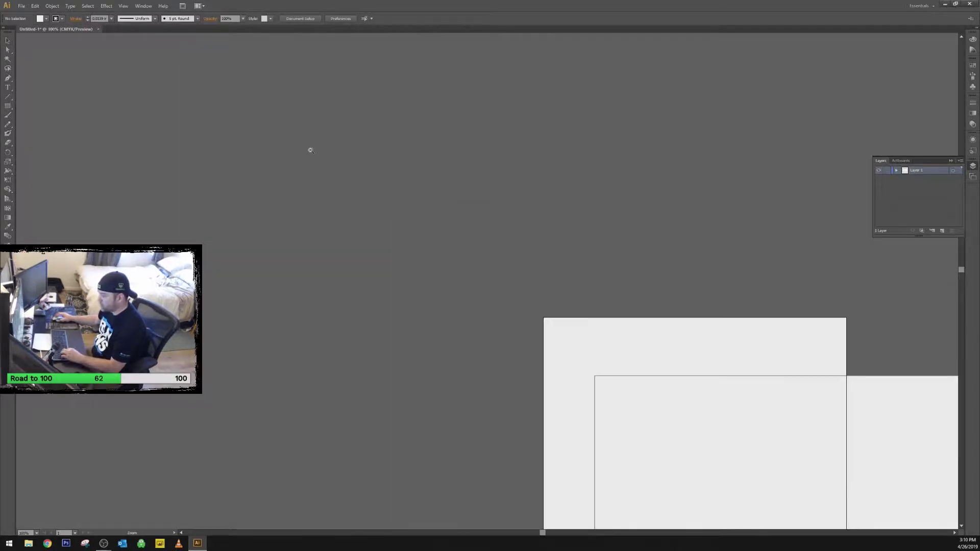
alt+click(506, 246)
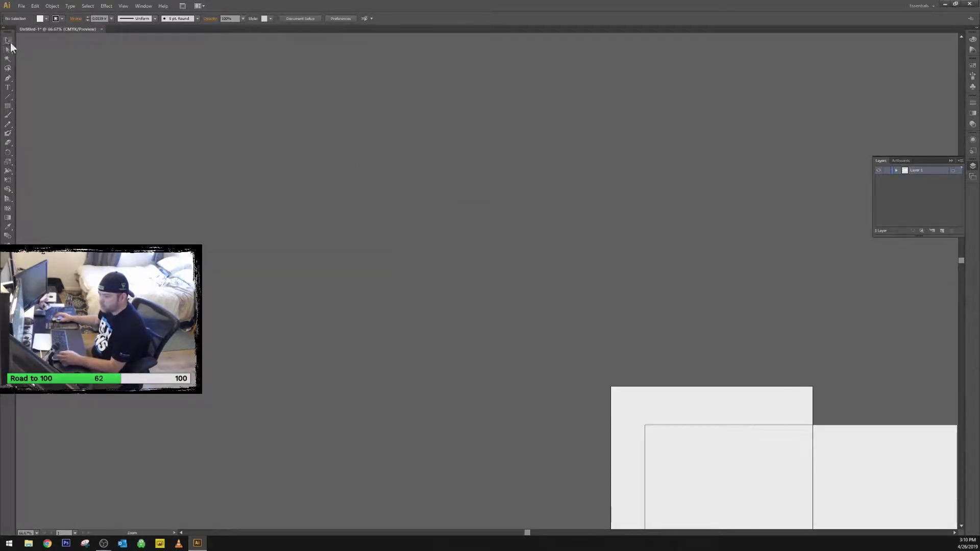
click(8, 41)
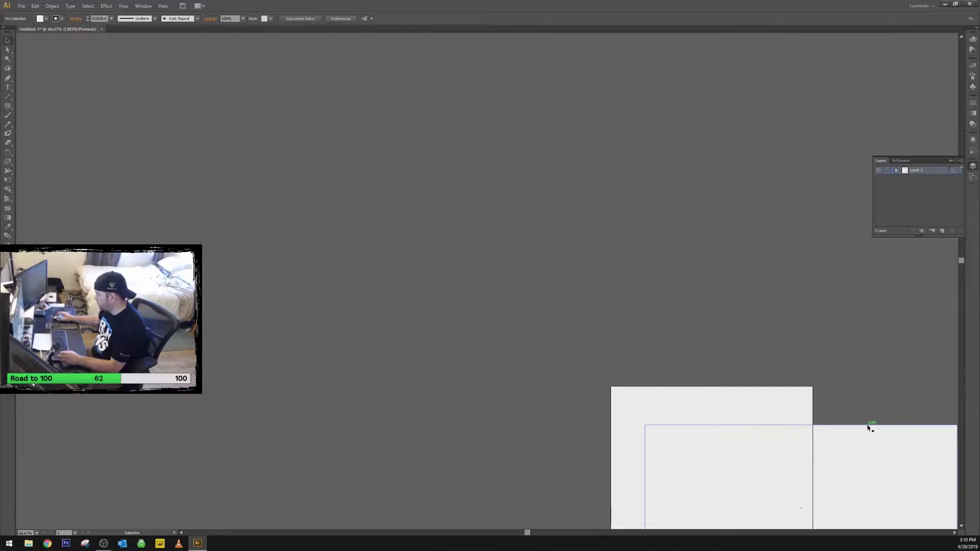
drag(870, 427, 495, 181)
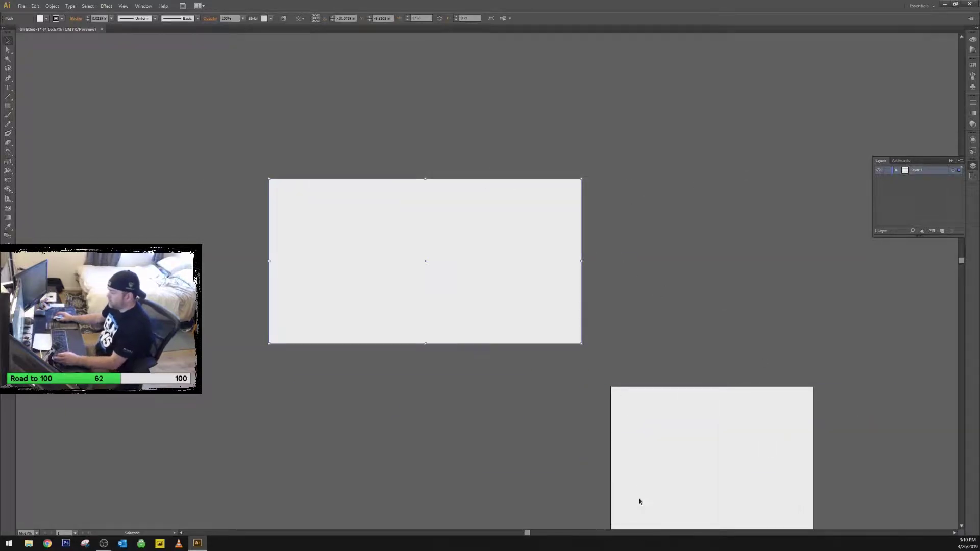
drag(438, 167, 691, 323)
drag(676, 394, 315, 174)
click(63, 121)
Create a second rectangle 6 in wide and 2 in high beside the large rectangle.
click(8, 106)
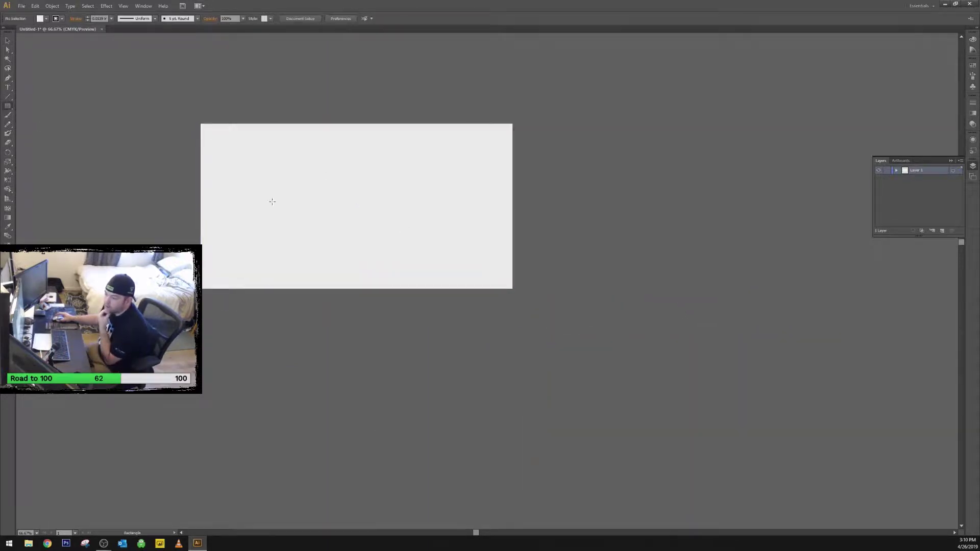
click(272, 201)
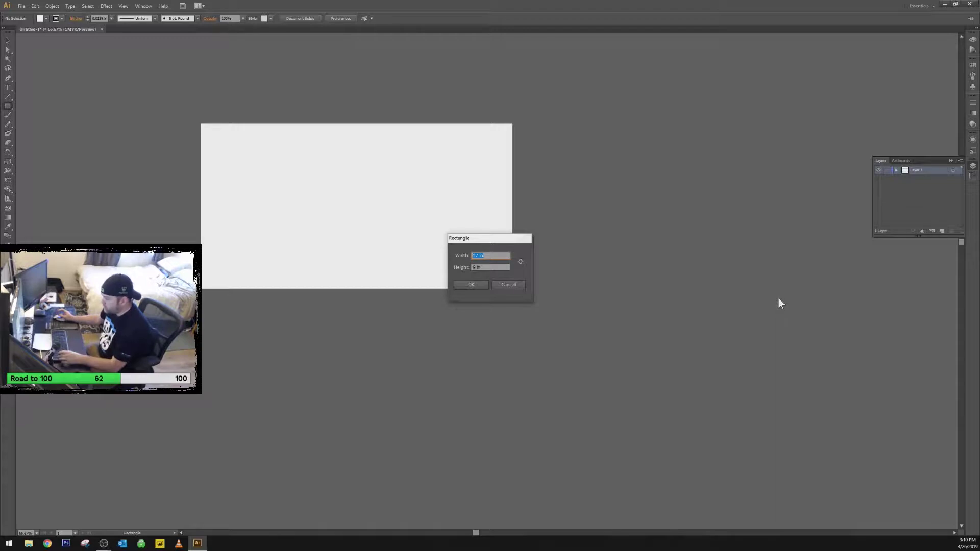
text(6)
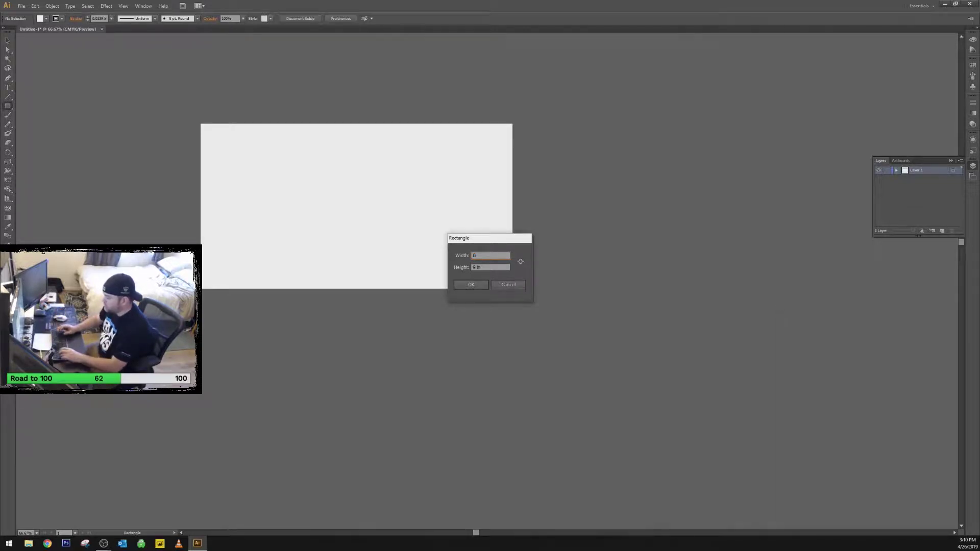
key(Tab)
text(2)
key(Return)
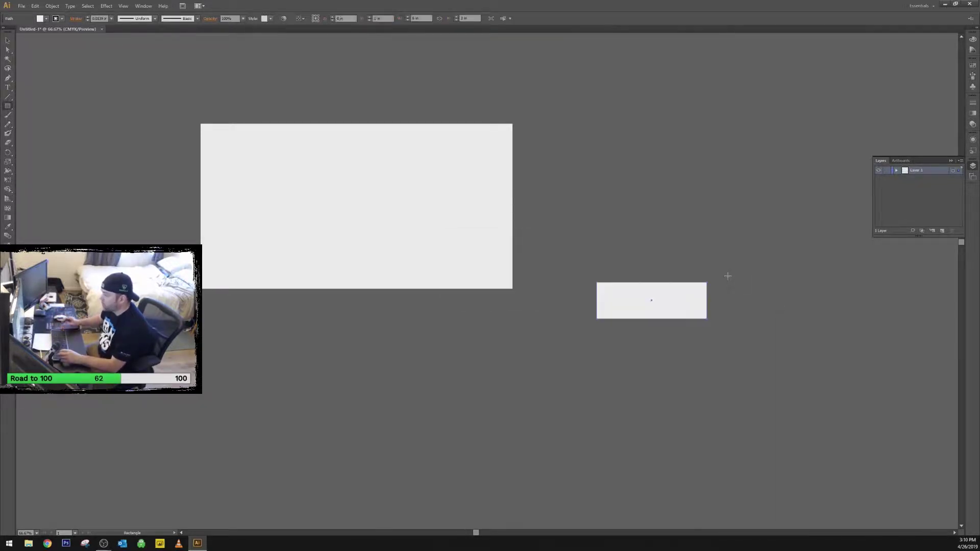
Stretch the small rectangle horizontally to about 16.7 in wide and move it below the large rectangle.
click(8, 40)
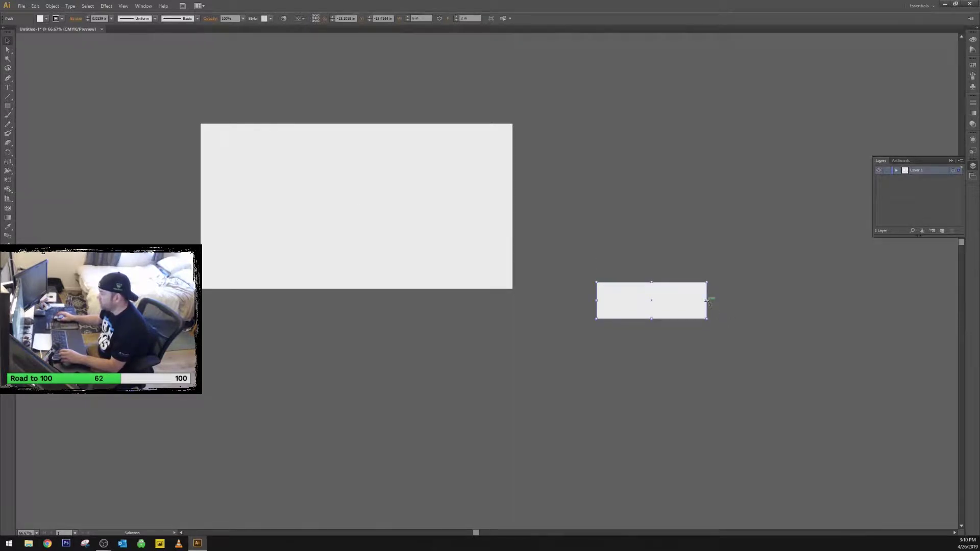
drag(707, 301, 903, 301)
drag(810, 310, 708, 415)
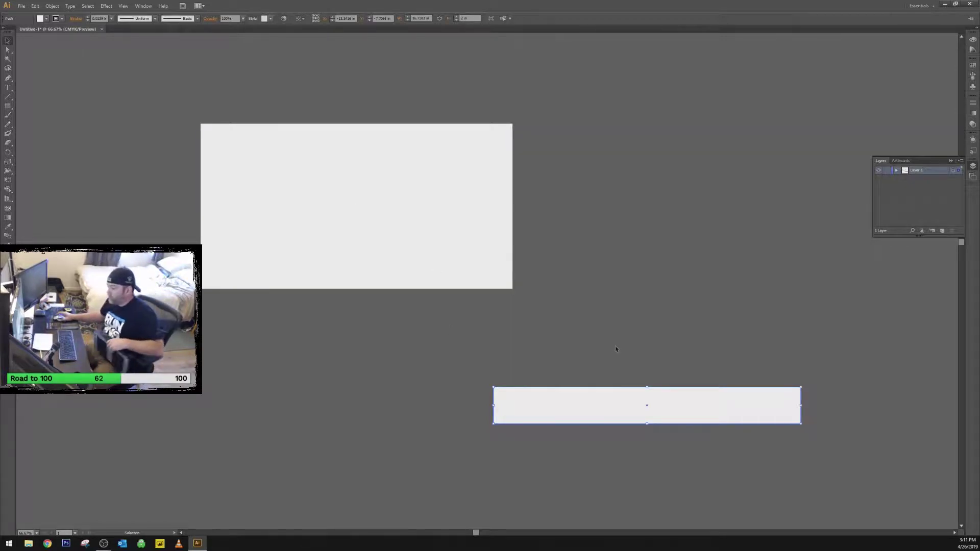
Create a rectangle 9 in wide and 2.25 in high in the empty area beside the large rectangle.
click(7, 105)
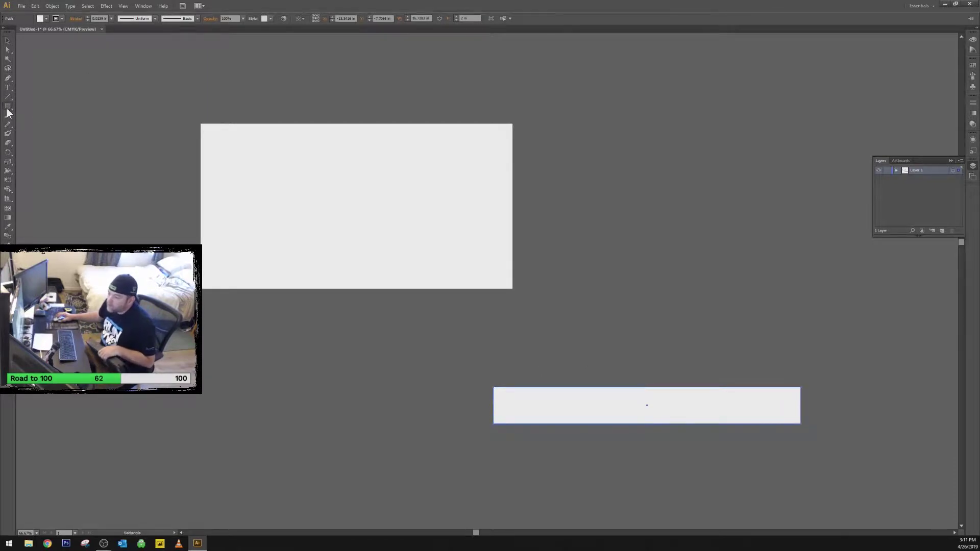
click(624, 228)
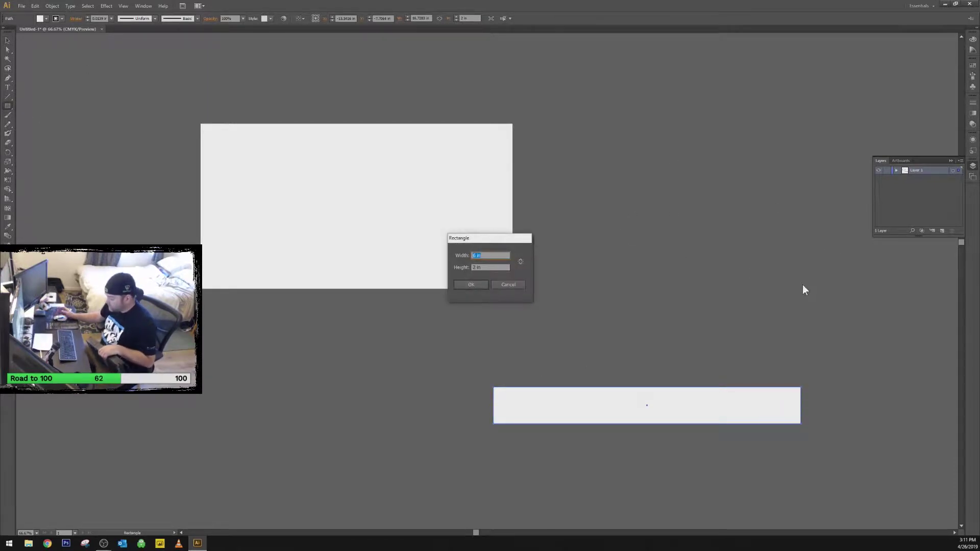
key(Tab)
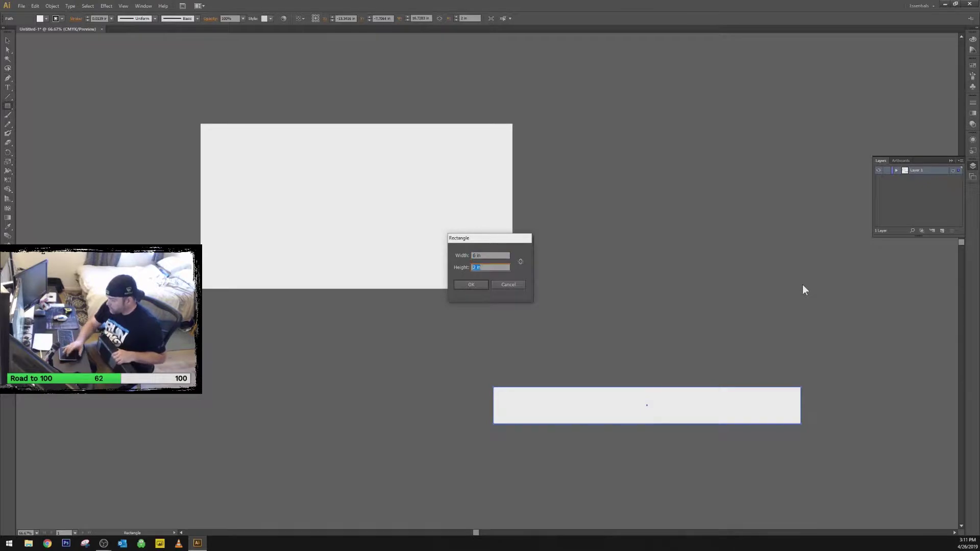
text(2.25)
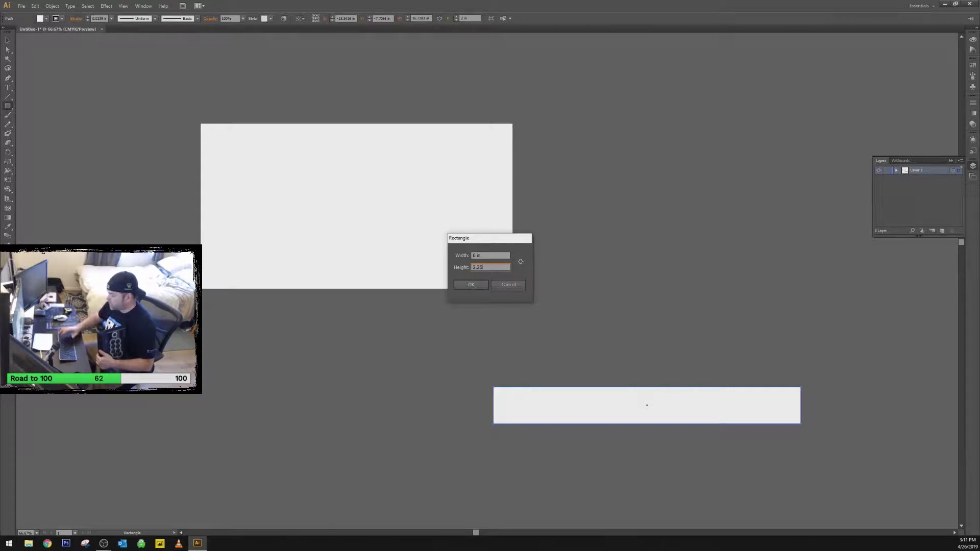
key(Tab)
text(9)
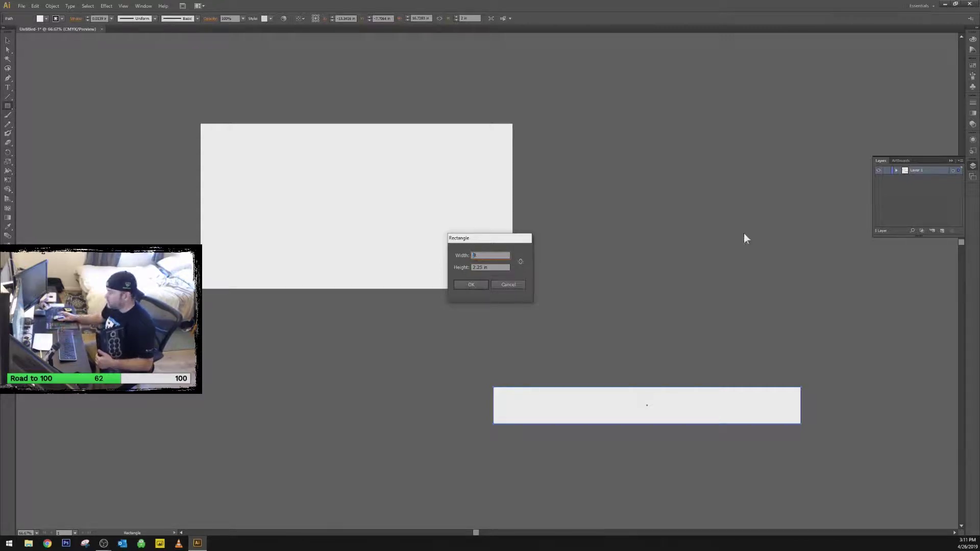
click(472, 285)
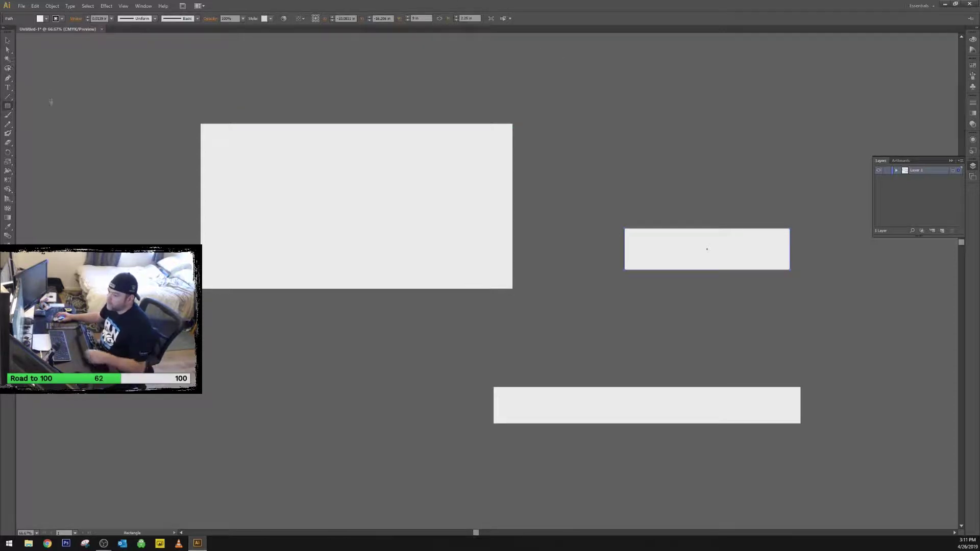
Create a rectangle 6.25 in wide and 2.25 in high and place it flush over the right end of the 9 in rectangle.
click(584, 142)
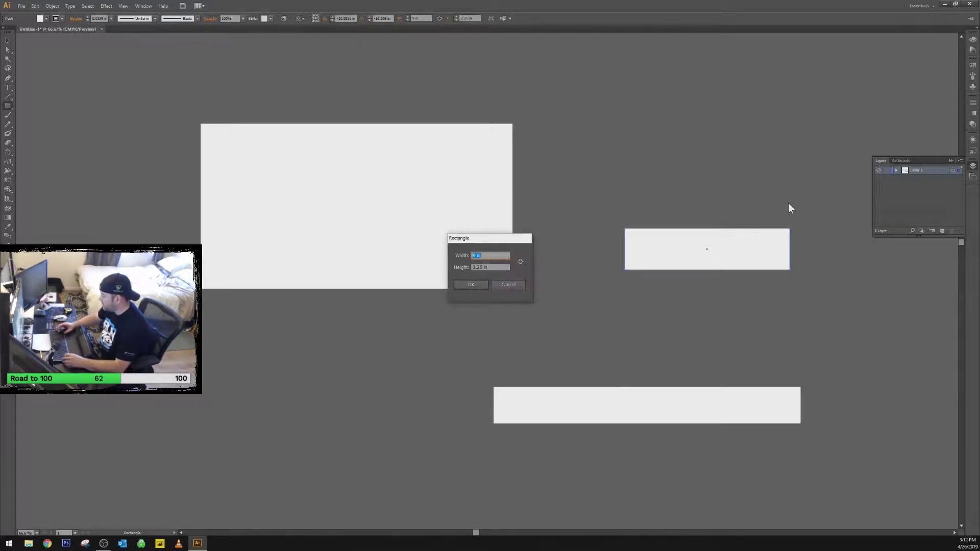
text(6.25)
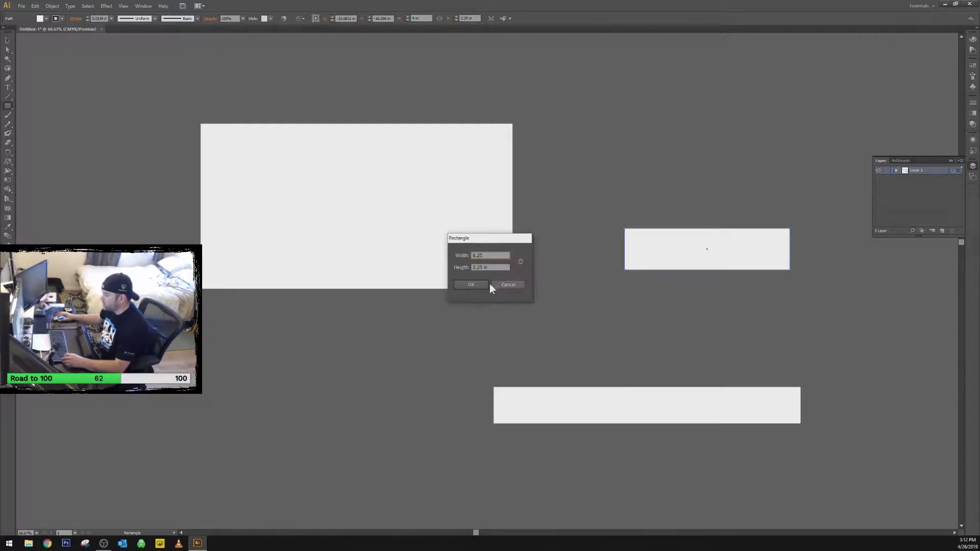
click(484, 284)
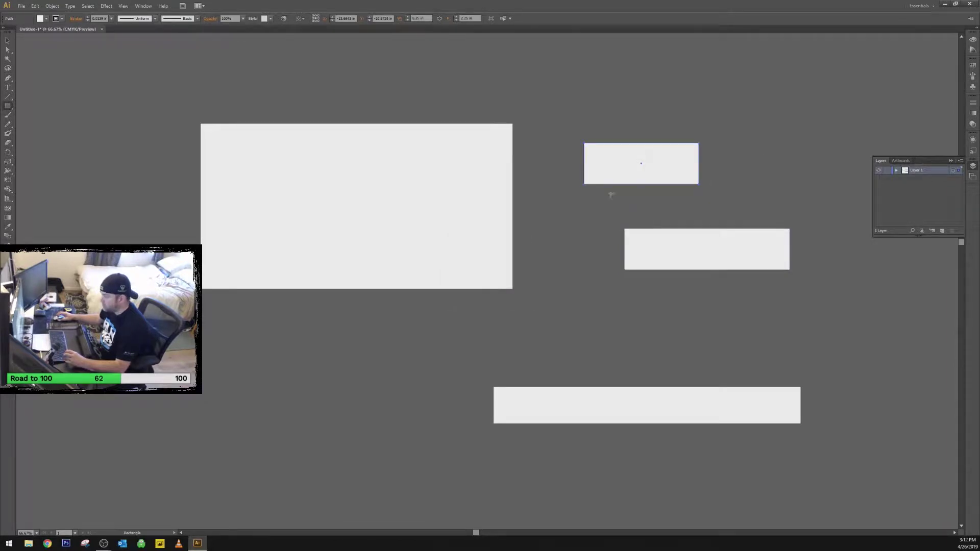
key(v)
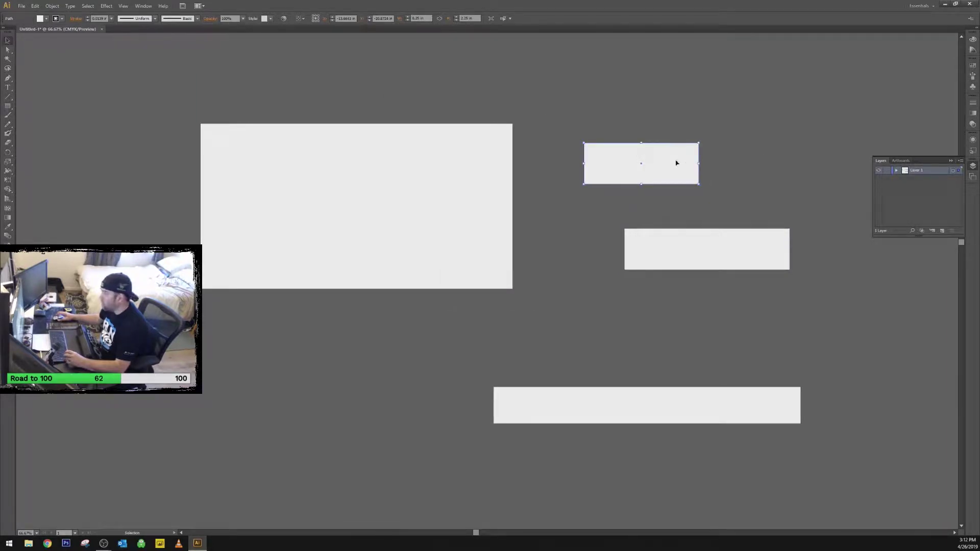
drag(673, 143, 765, 228)
click(765, 224)
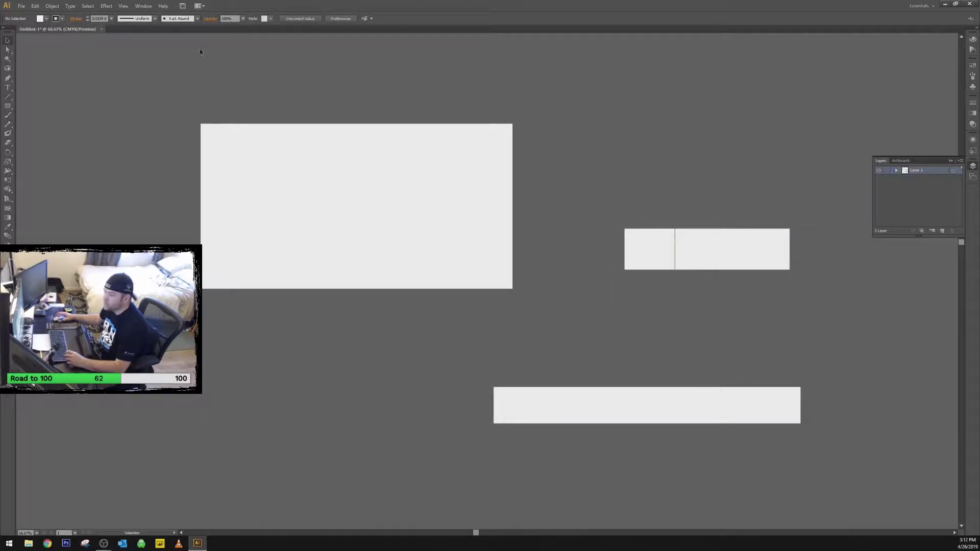
Create a rectangle 5 in wide and 2.5 in high and set it on the upper edge of the long thin rectangle.
click(7, 106)
click(562, 96)
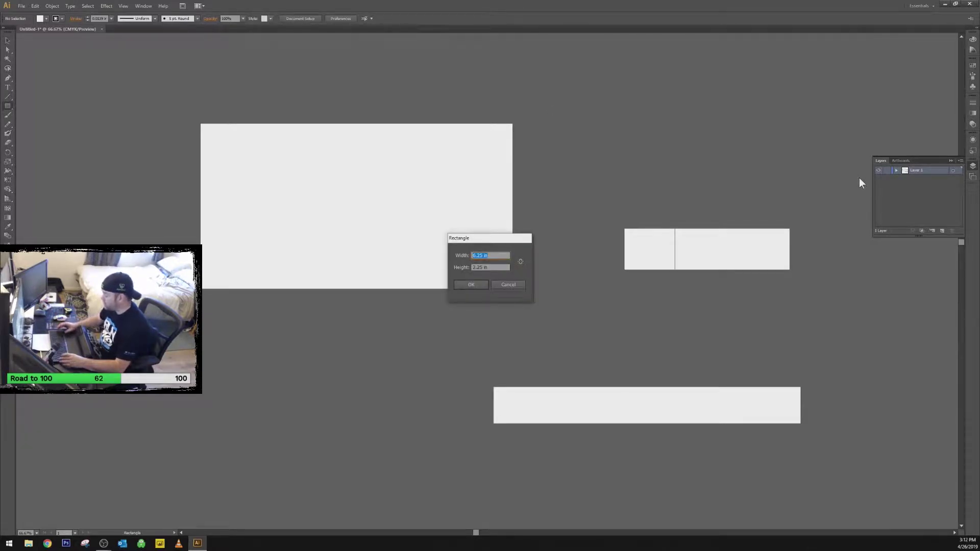
text(5)
key(Tab)
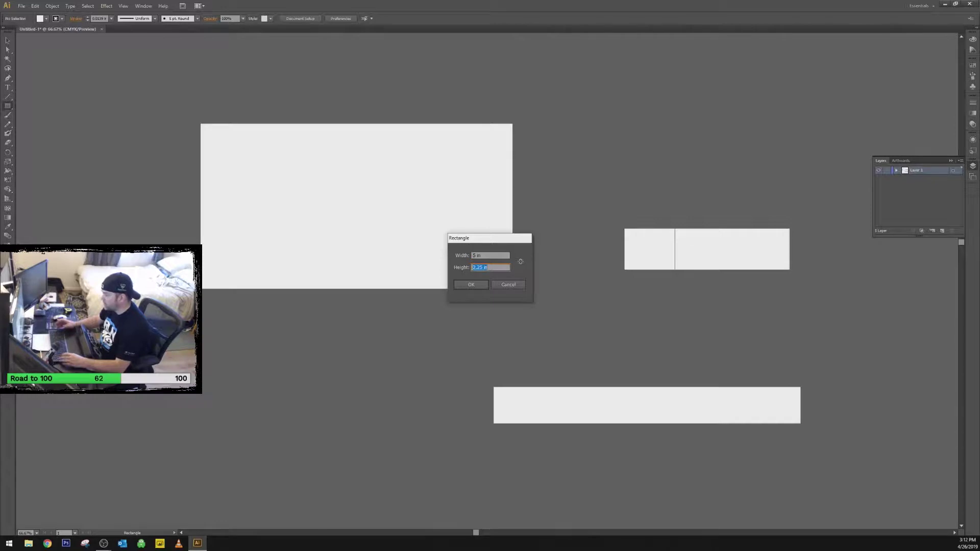
text(2.5)
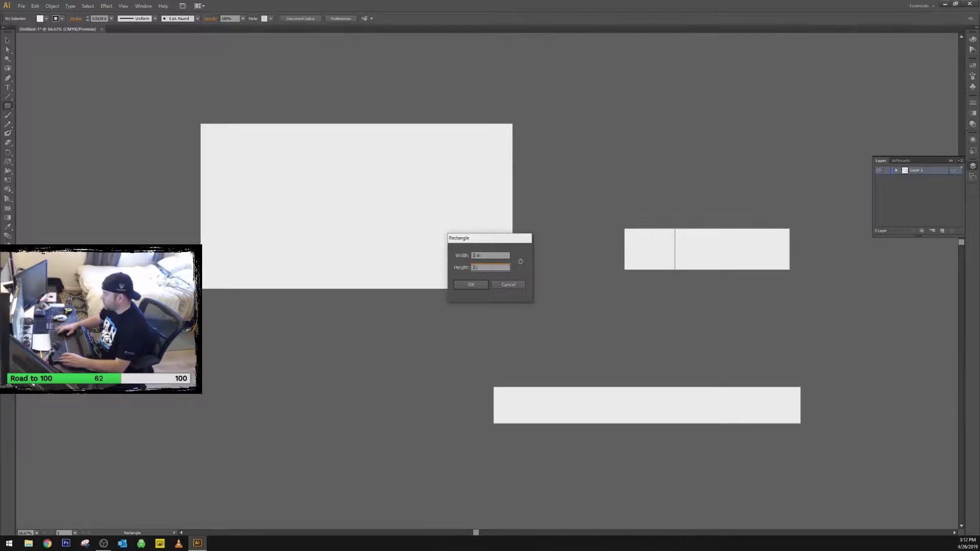
click(471, 284)
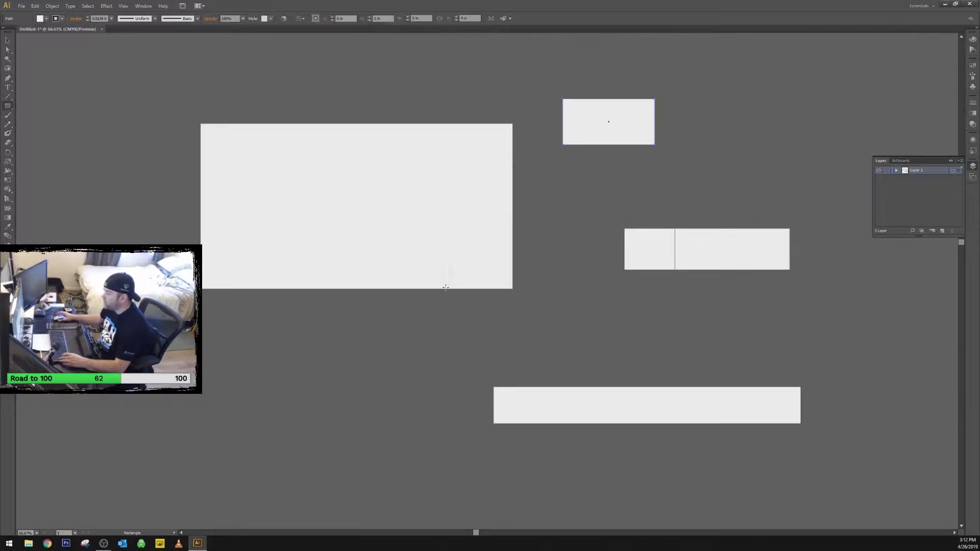
click(8, 41)
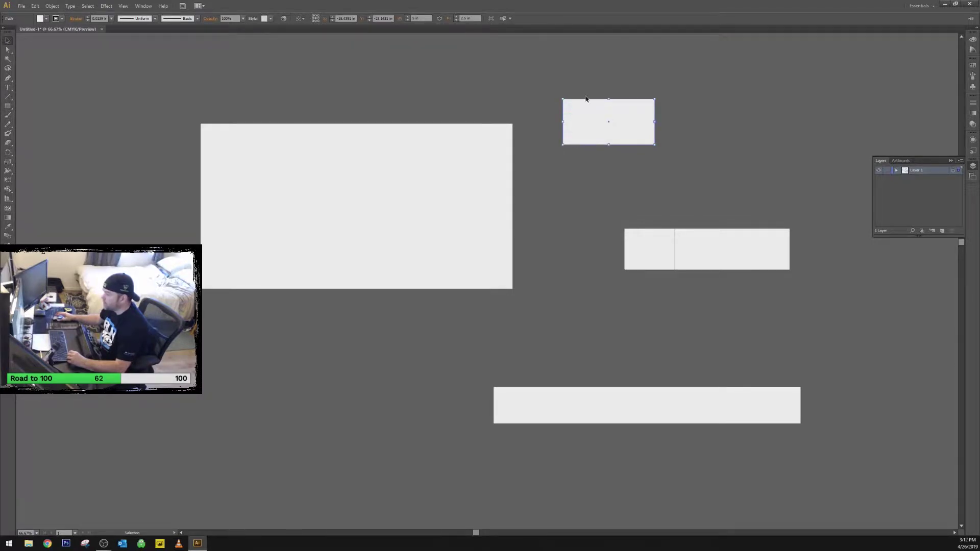
drag(586, 99, 703, 347)
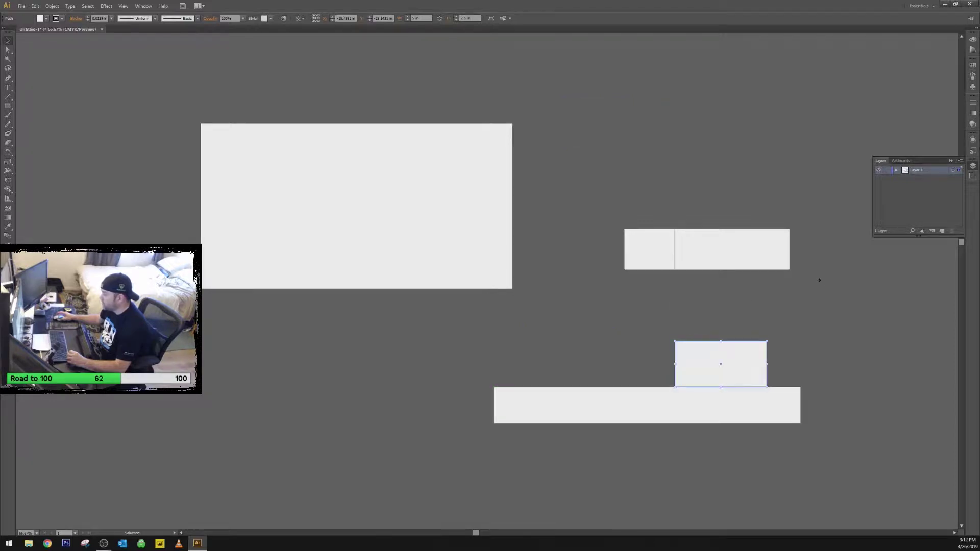
Group the 9 in rectangle with the 6.25 in rectangle lying on it.
click(759, 249)
right_click(733, 239)
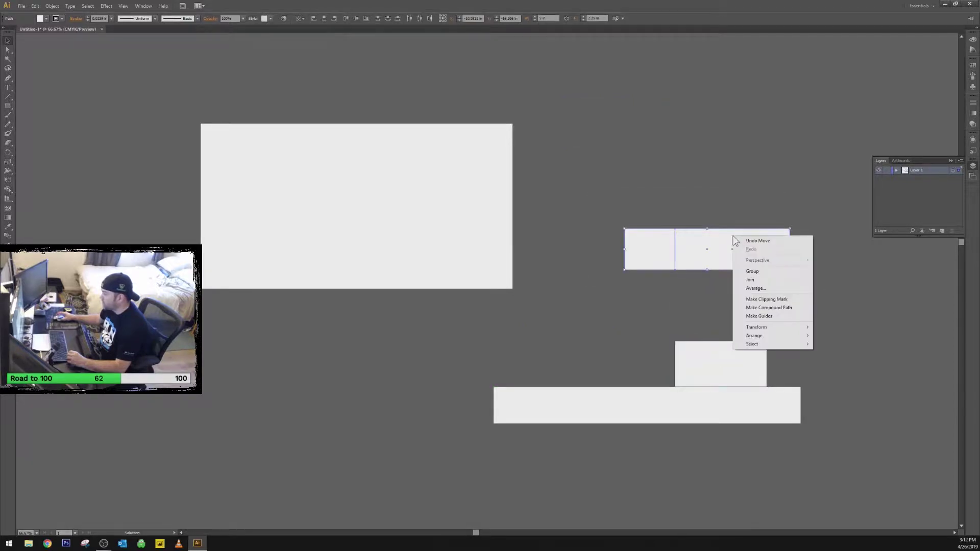
click(752, 271)
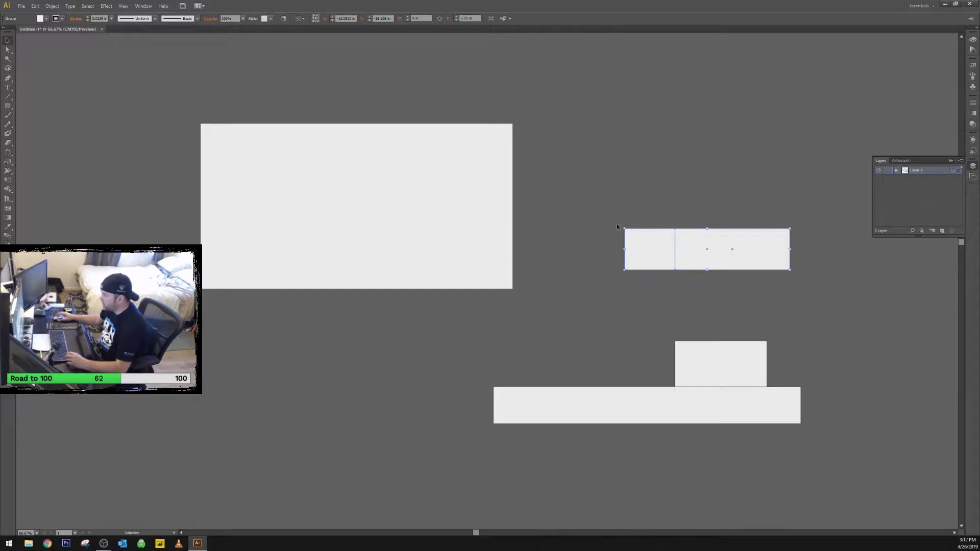
Tilt the grouped rectangles counter-clockwise, lean them on the long rectangle's left corner, and slide the 5 in block against their raised end.
drag(616, 225, 616, 261)
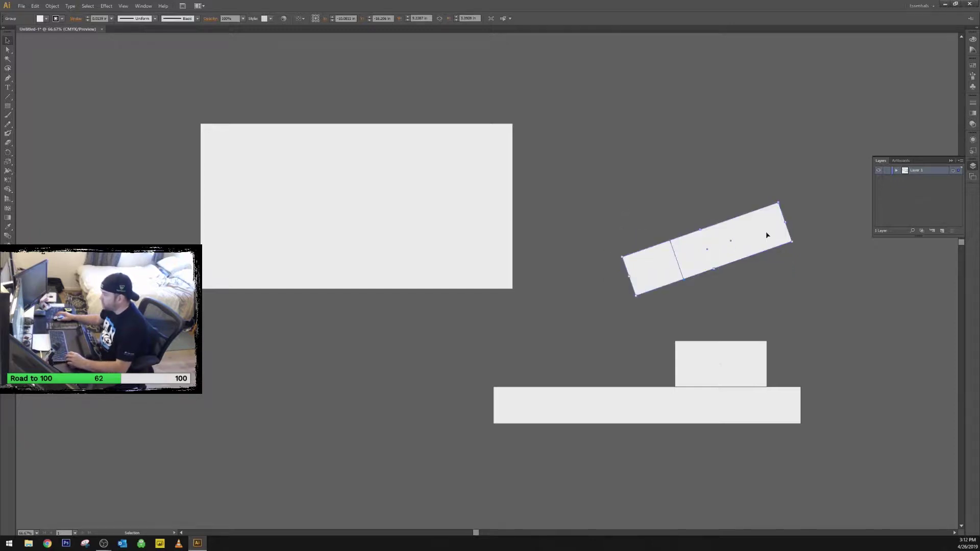
drag(766, 235, 573, 342)
drag(745, 353, 672, 352)
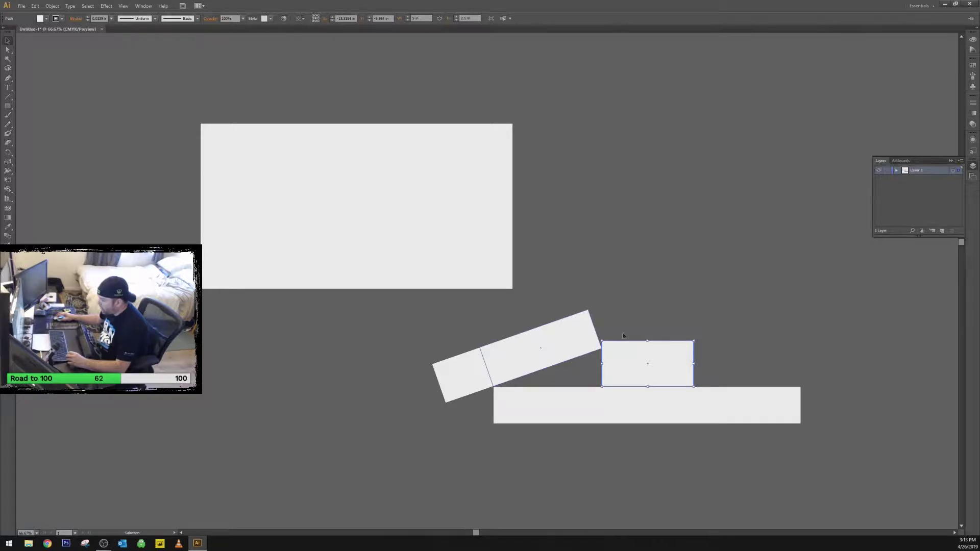
Tilt the grouped rectangles more steeply and move the 17 × 9 in rectangle up and left, clear of the assembly.
click(573, 336)
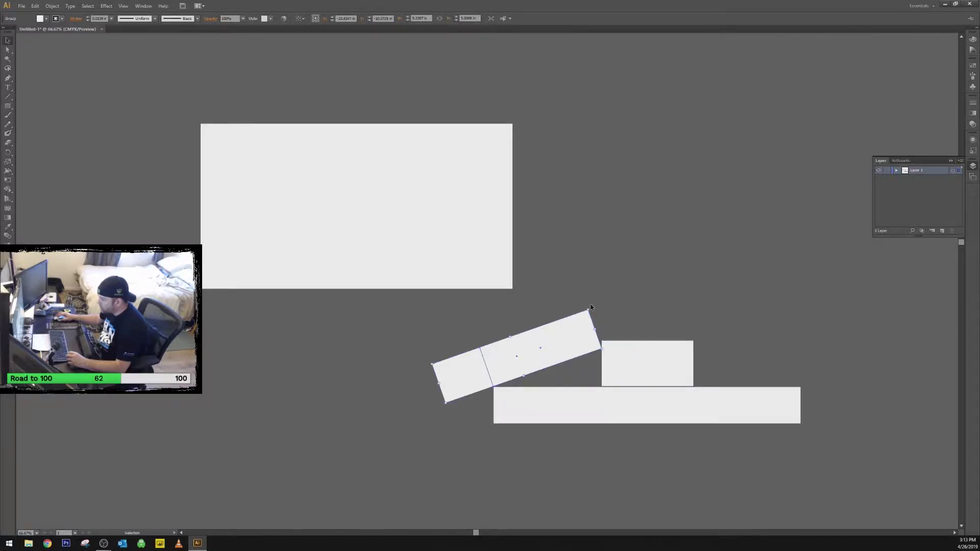
drag(590, 307, 563, 323)
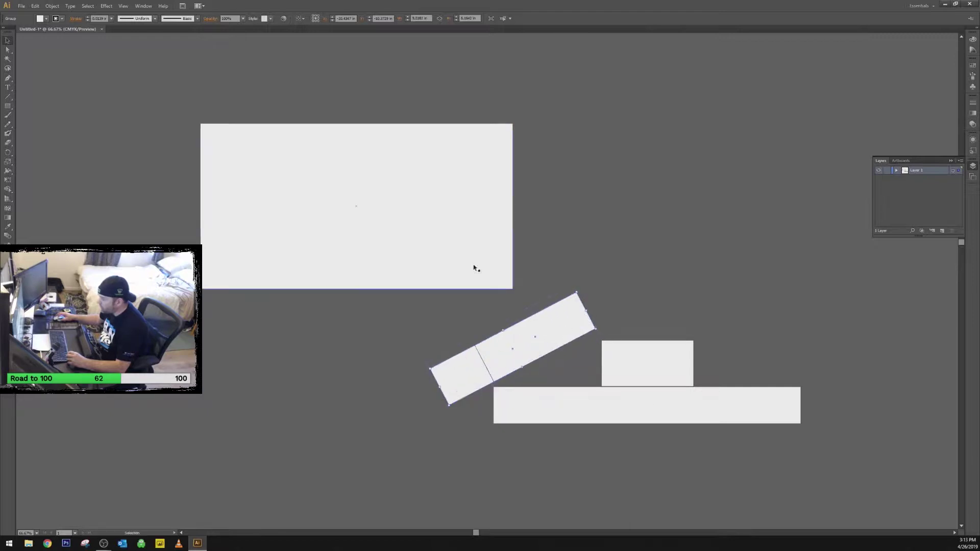
drag(450, 238, 274, 169)
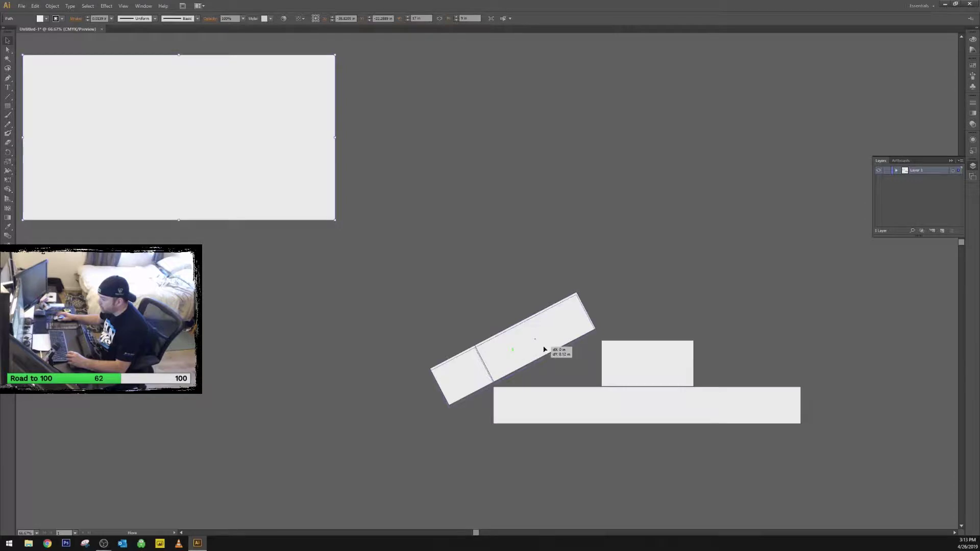
Fine-tune the group's tilt and the 5 in block's position so the group rests on the long rectangle's corner and the block's upper-left corner.
drag(545, 349, 550, 354)
drag(672, 369, 663, 368)
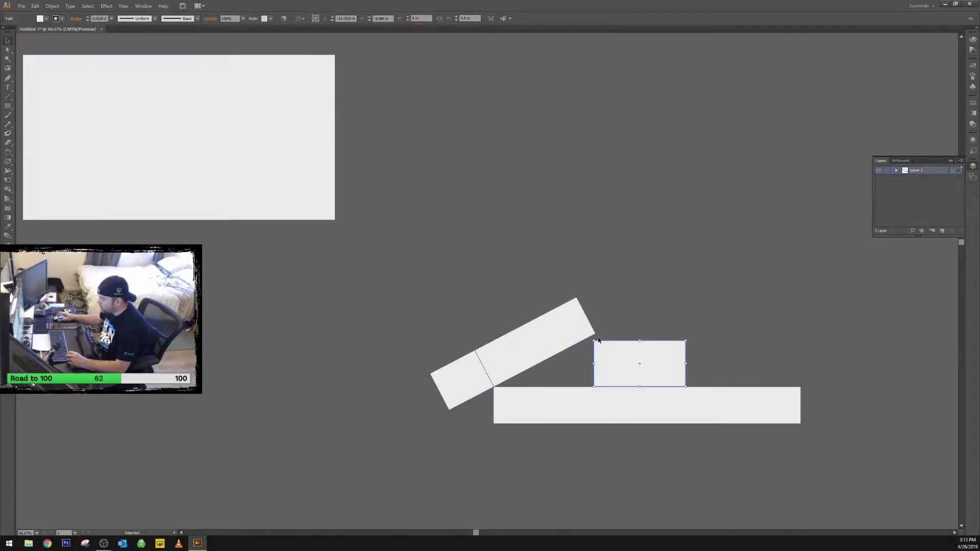
mouse_move(540, 344)
mouse_down()
mouse_move(498, 378)
mouse_move(518, 350)
mouse_move(539, 344)
mouse_up()
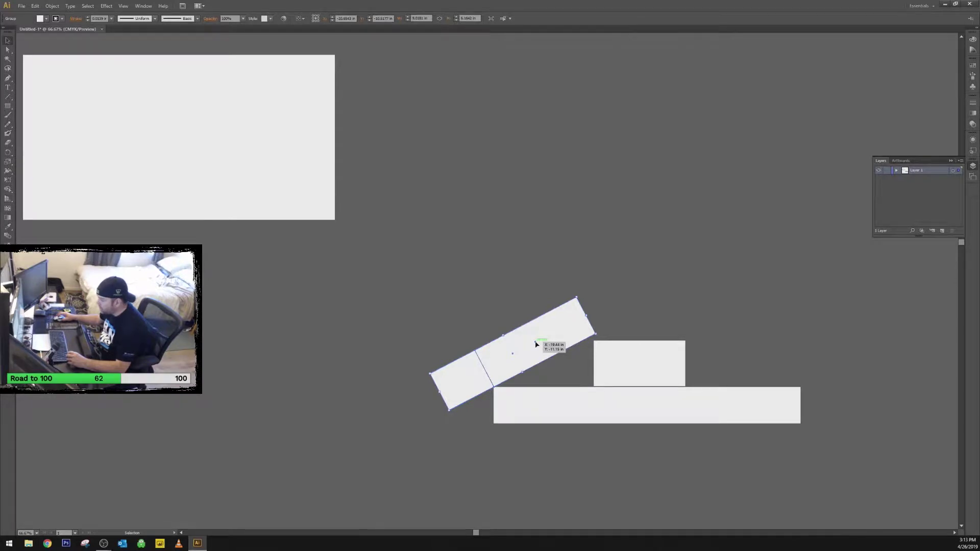
mouse_move(535, 345)
mouse_down()
mouse_move(516, 361)
mouse_move(538, 335)
mouse_move(534, 345)
mouse_up()
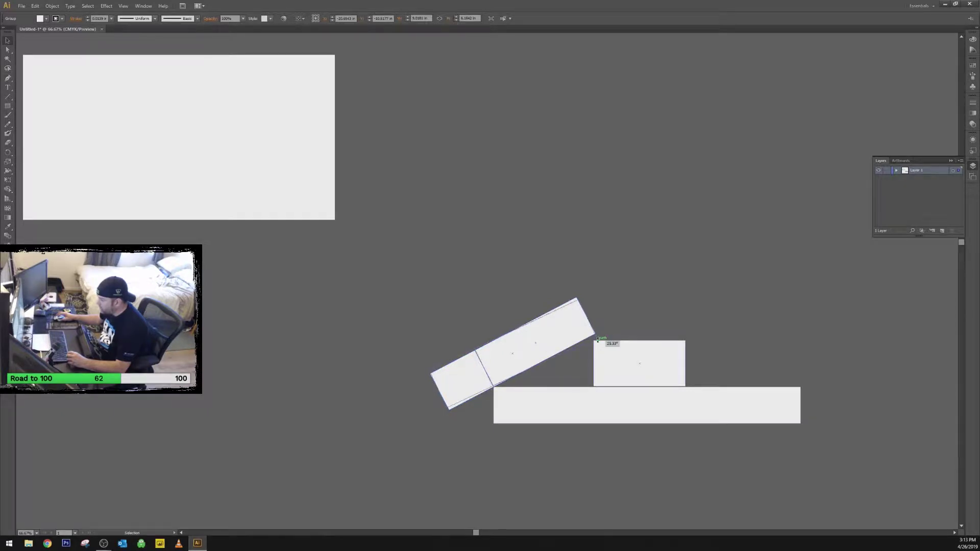
drag(597, 339, 598, 340)
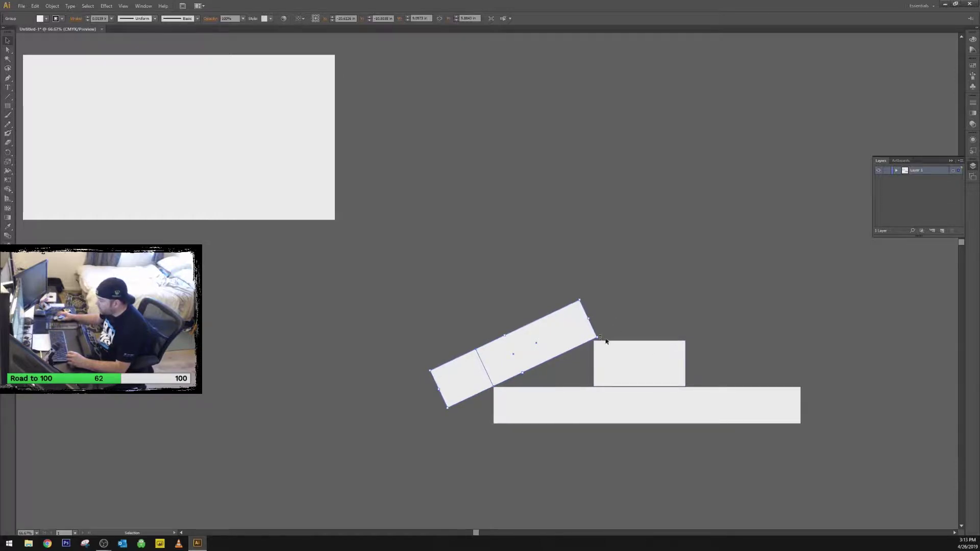
drag(600, 336, 613, 343)
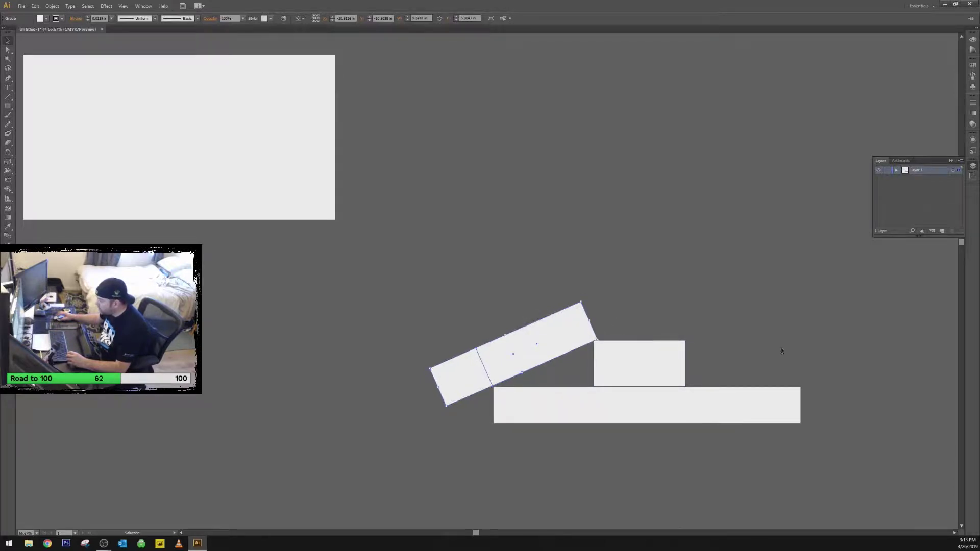
drag(647, 380, 651, 379)
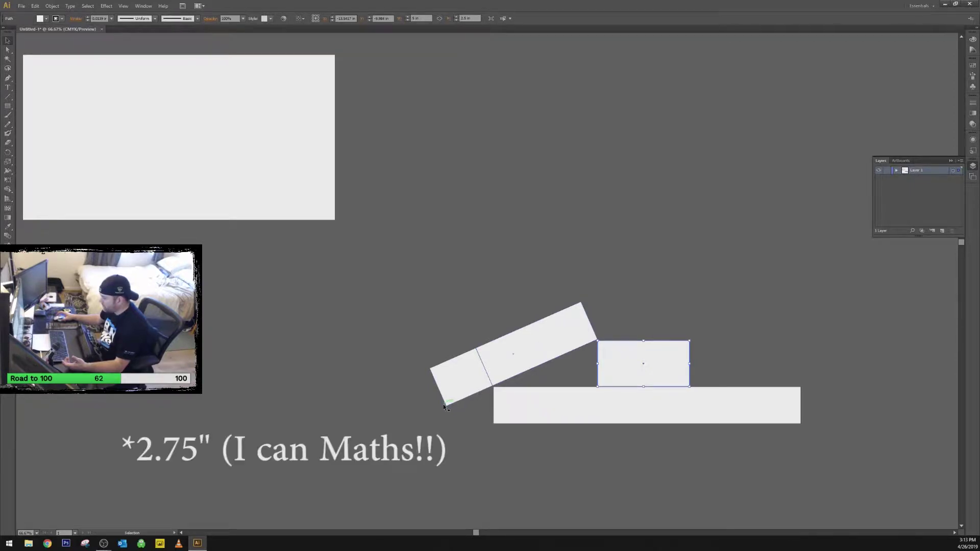
click(679, 252)
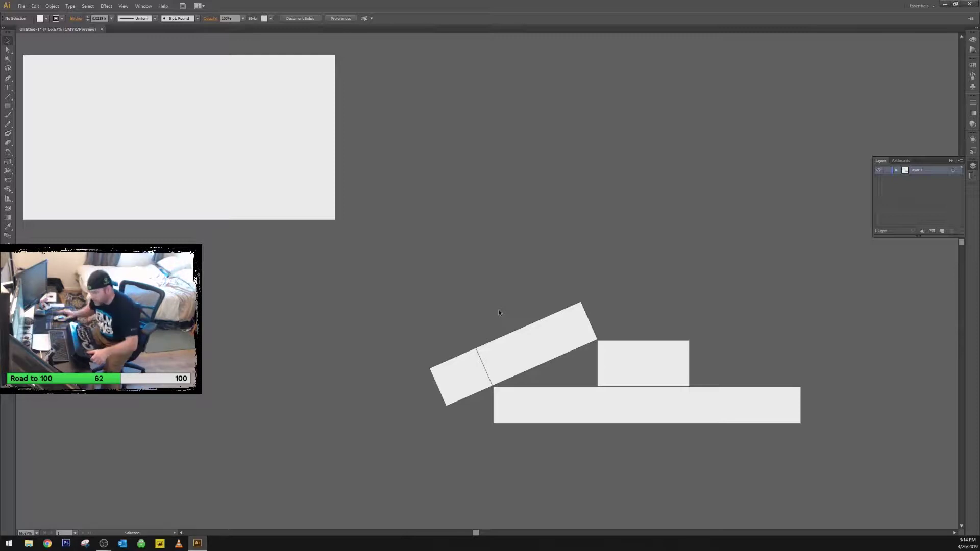
Draw an ellipse about 1.9 in wide and 1.7 in high just above the tilted group.
click(8, 107)
drag(7, 113, 54, 128)
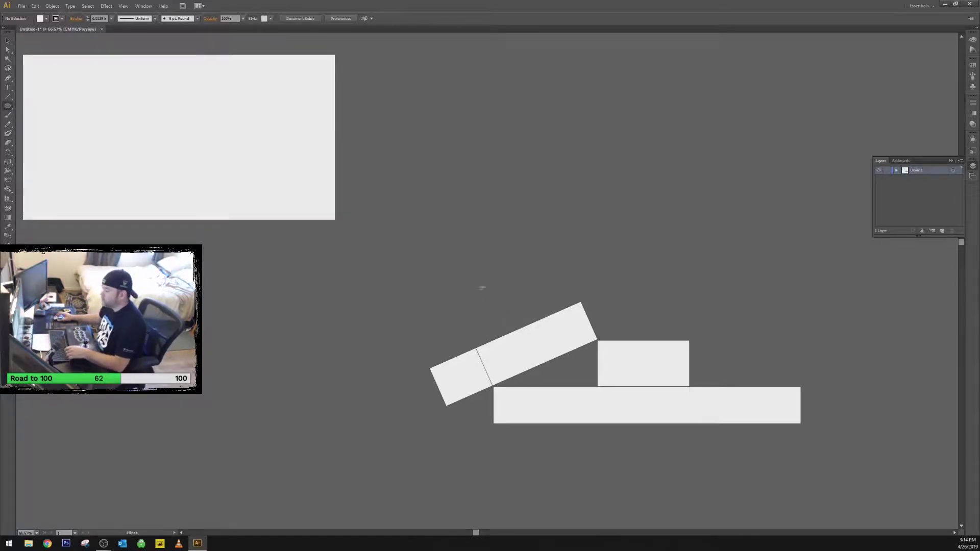
drag(473, 284, 506, 314)
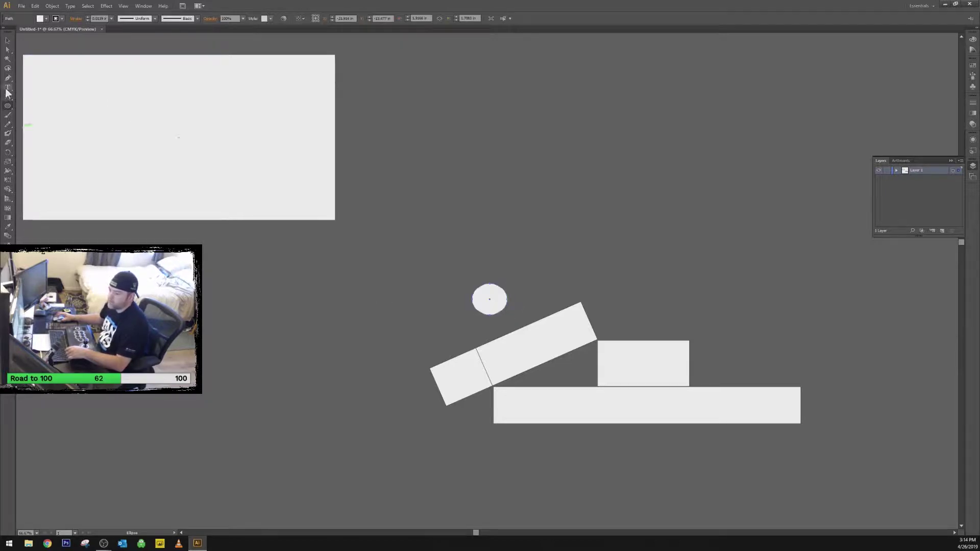
Draw a thin rectangle about 3.5 × 0.6 in and rotate it into place as a stem joining the ellipse to the tilted group.
drag(9, 109, 38, 106)
drag(520, 203, 585, 214)
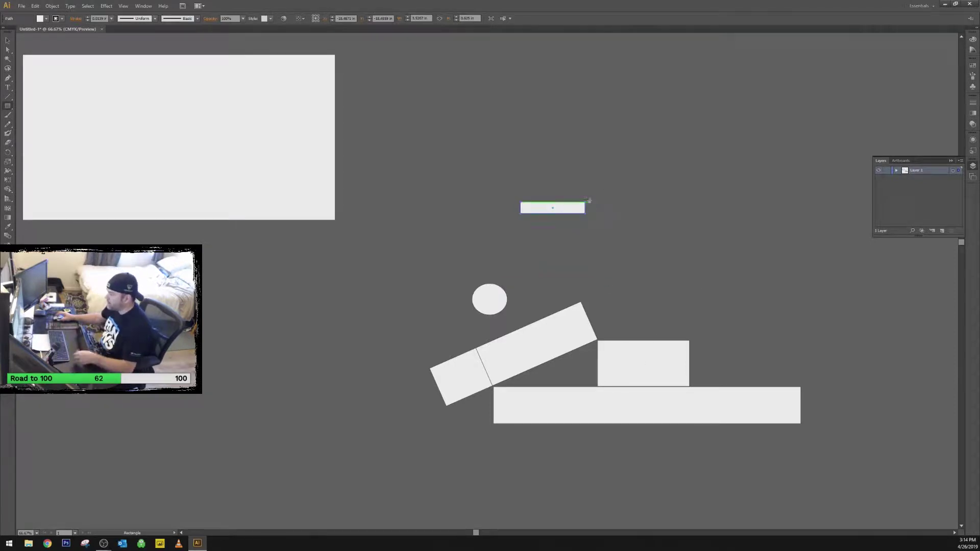
click(6, 43)
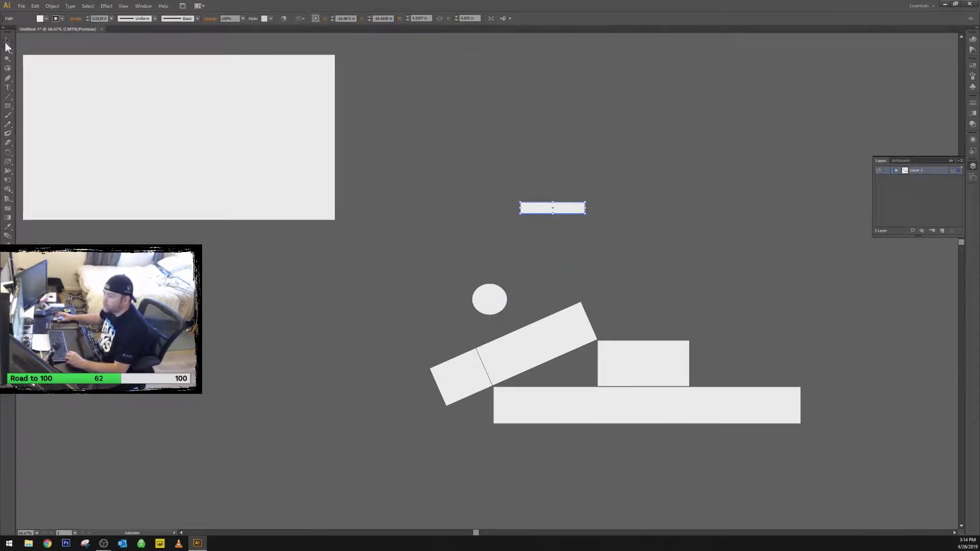
drag(589, 203, 564, 230)
drag(513, 316, 518, 350)
click(541, 366)
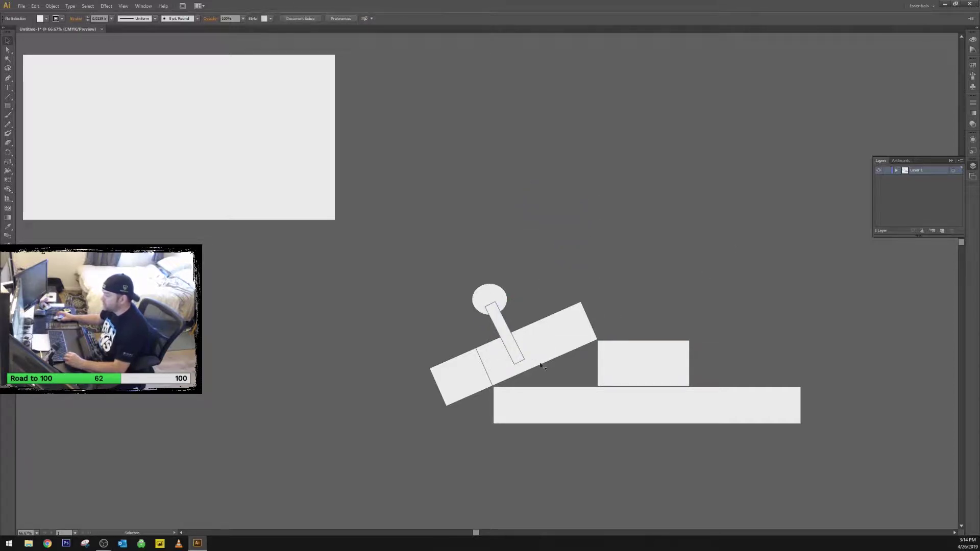
Send the ellipse and its stem to the back, behind the tilted group, and deselect them.
click(494, 323)
shift+click(492, 296)
right_click(500, 294)
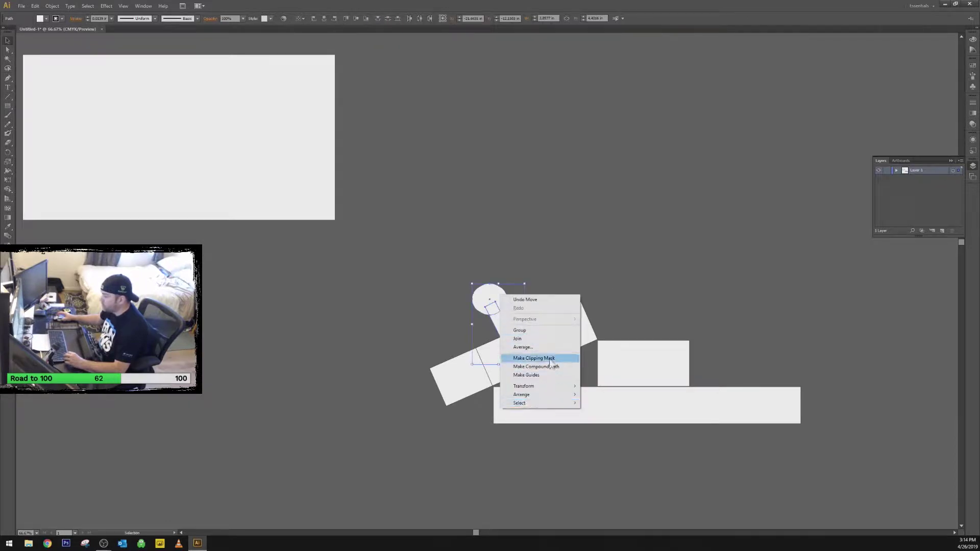
mouse_move(584, 398)
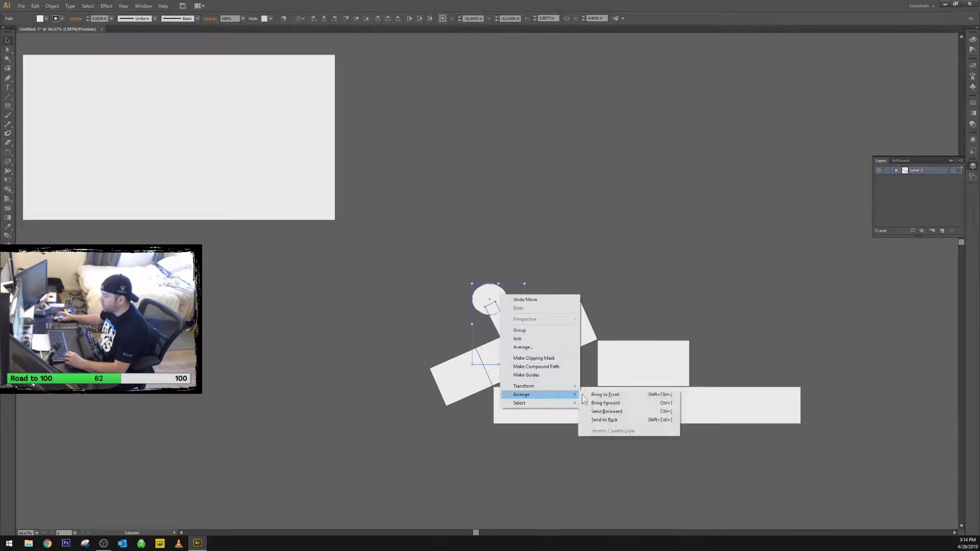
click(605, 419)
click(678, 262)
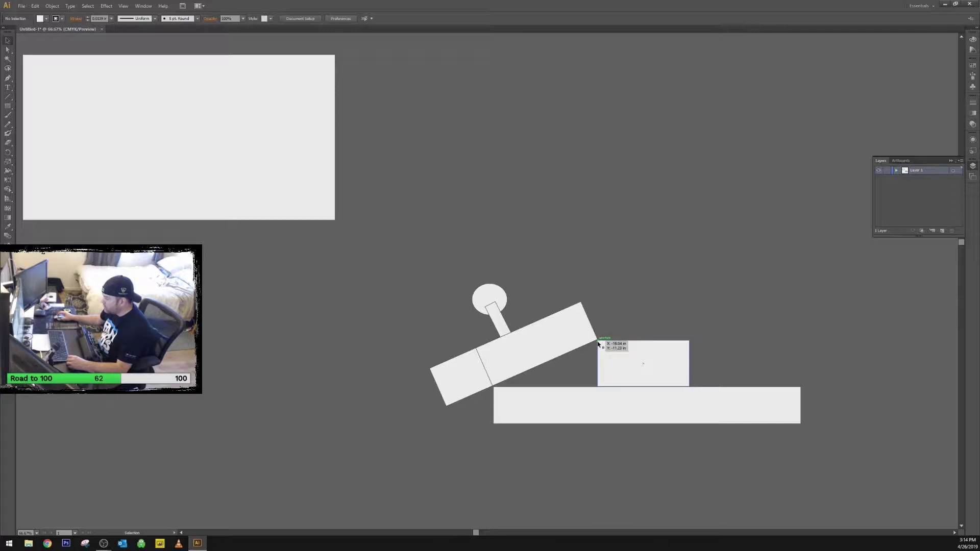
Draw a horizontal line about 4.9 in long along the long rectangle's upper edge, ending at its corner under the tilted group.
click(8, 106)
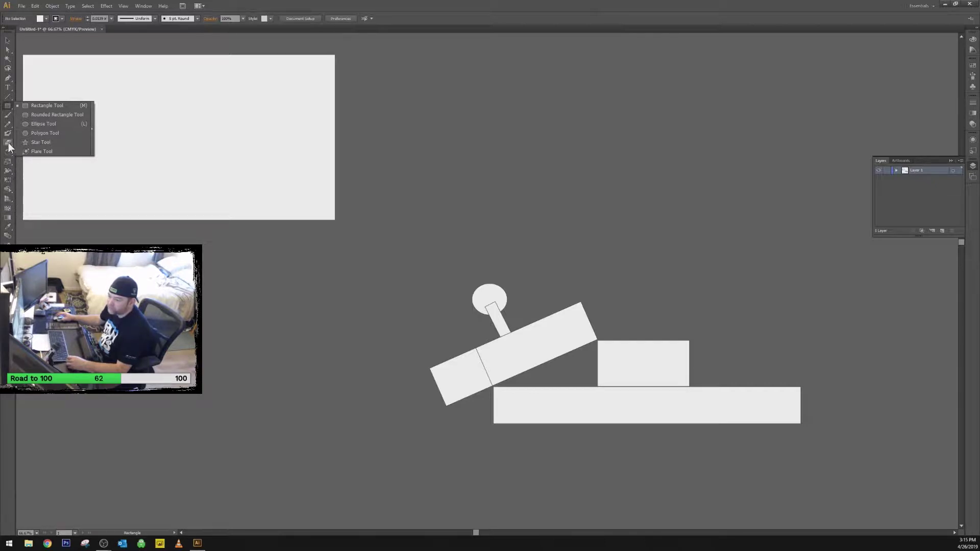
click(7, 100)
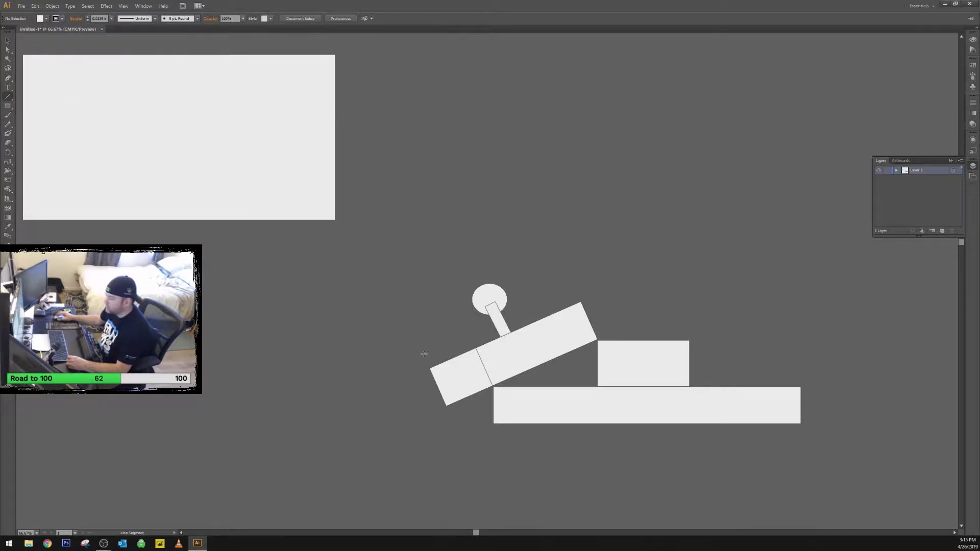
drag(585, 385, 495, 385)
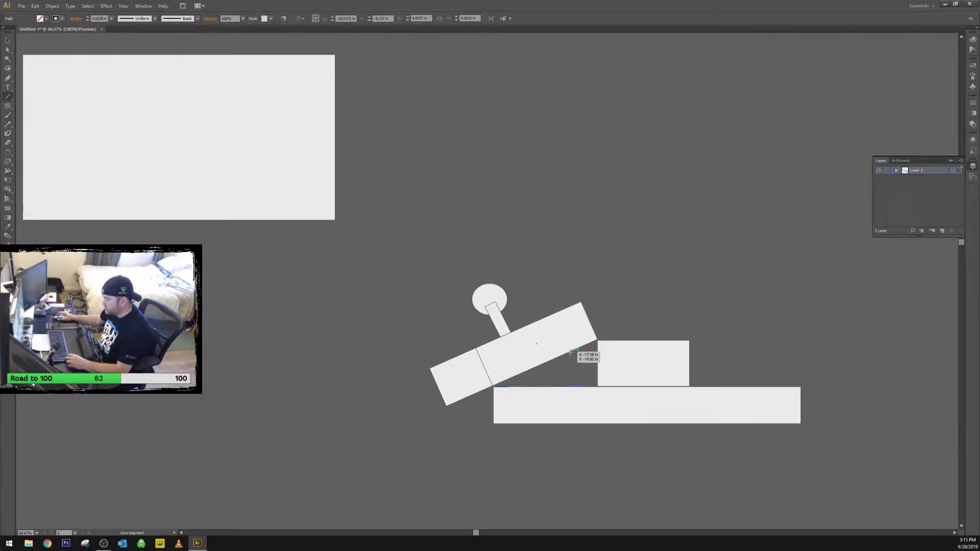
Create a 4.94 in line at 26° from the tilted group's lower edge and move it clear above the mock-up.
click(570, 352)
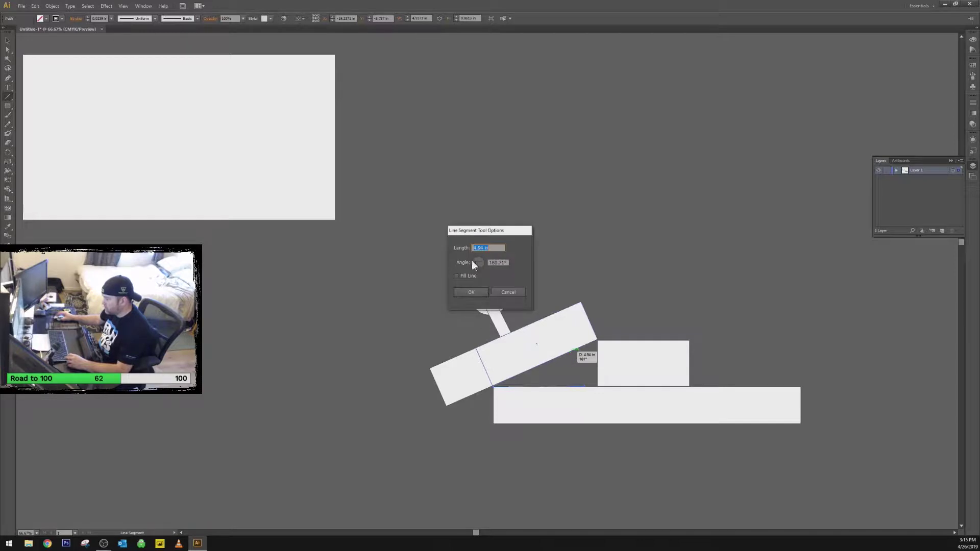
drag(506, 232, 725, 185)
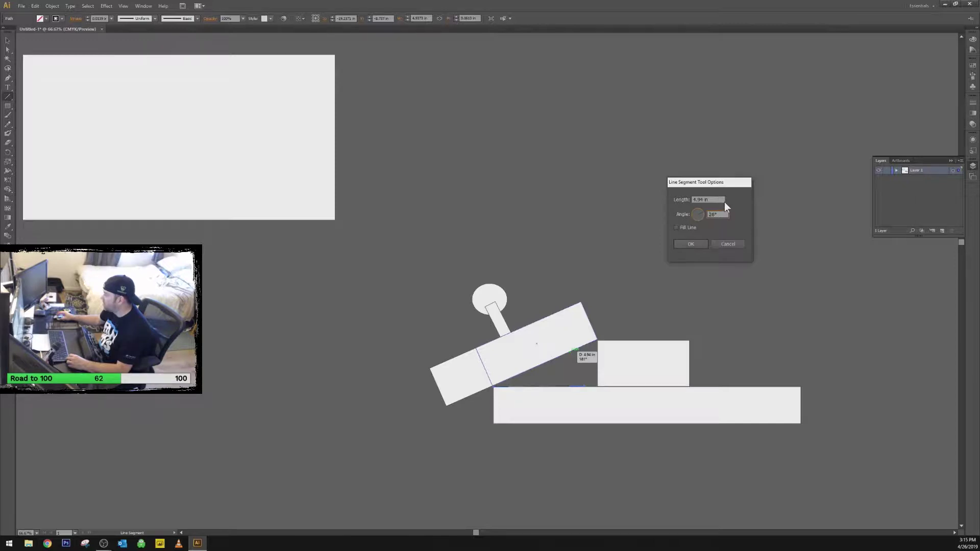
drag(724, 201, 702, 206)
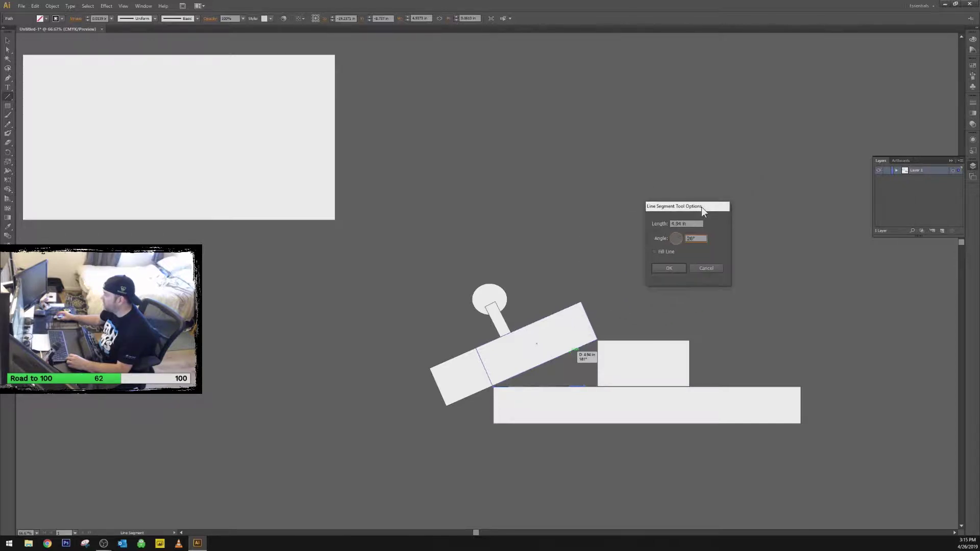
click(672, 270)
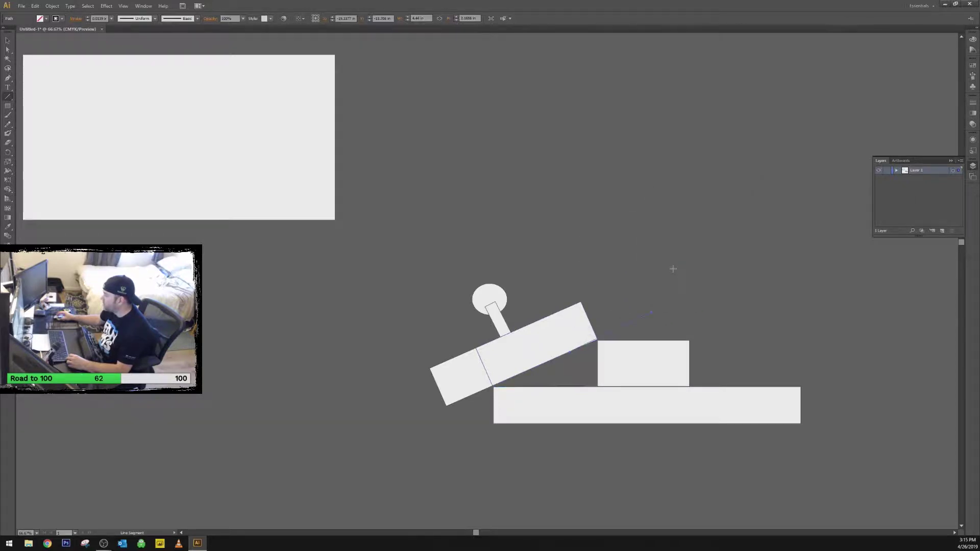
drag(597, 387, 498, 389)
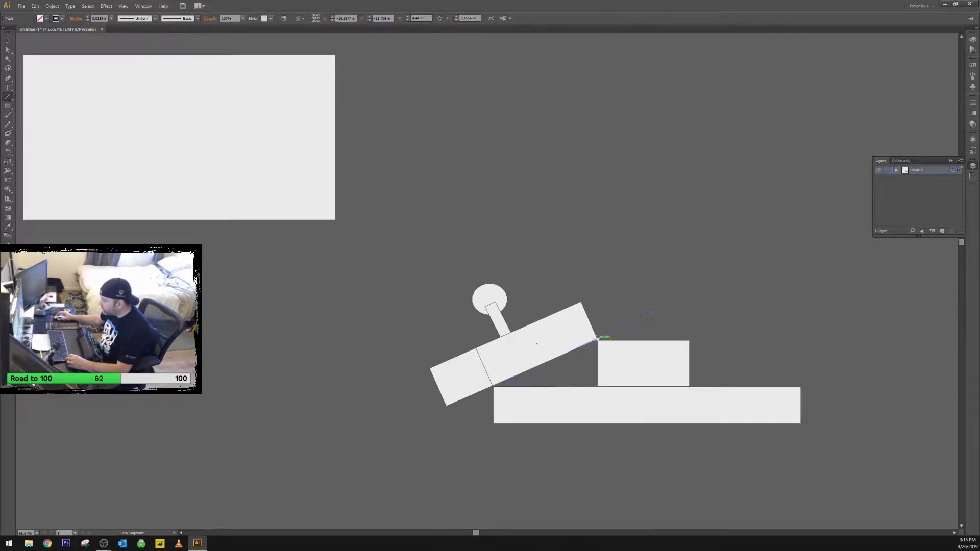
key(v)
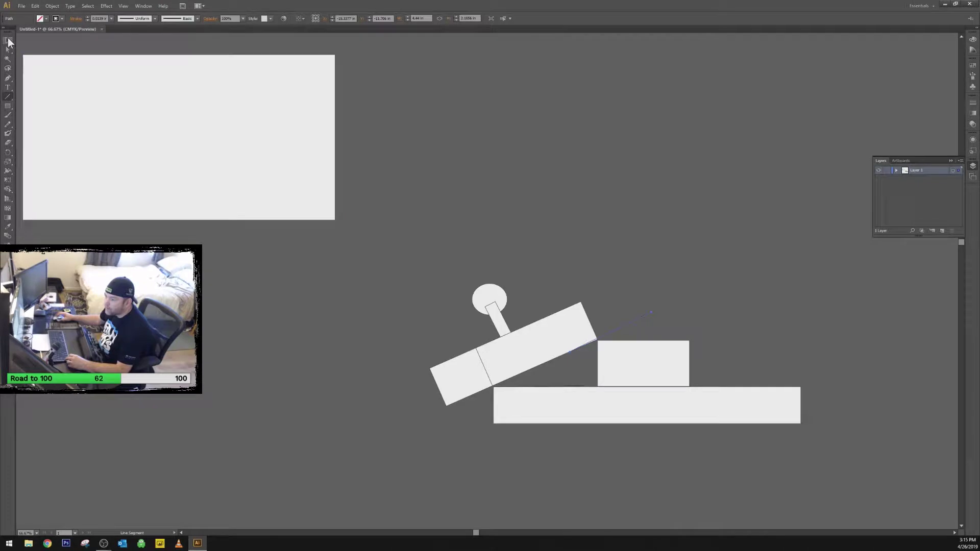
click(8, 50)
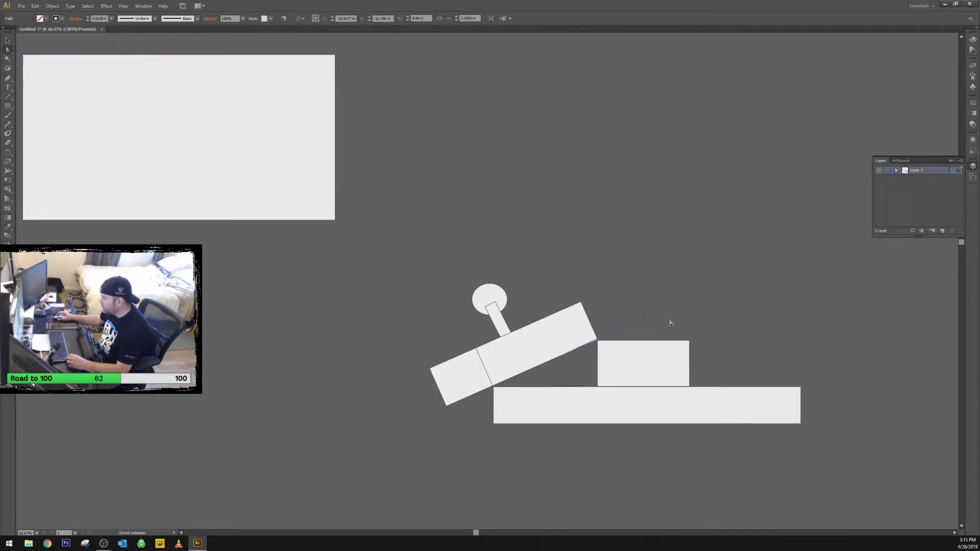
drag(650, 315, 577, 200)
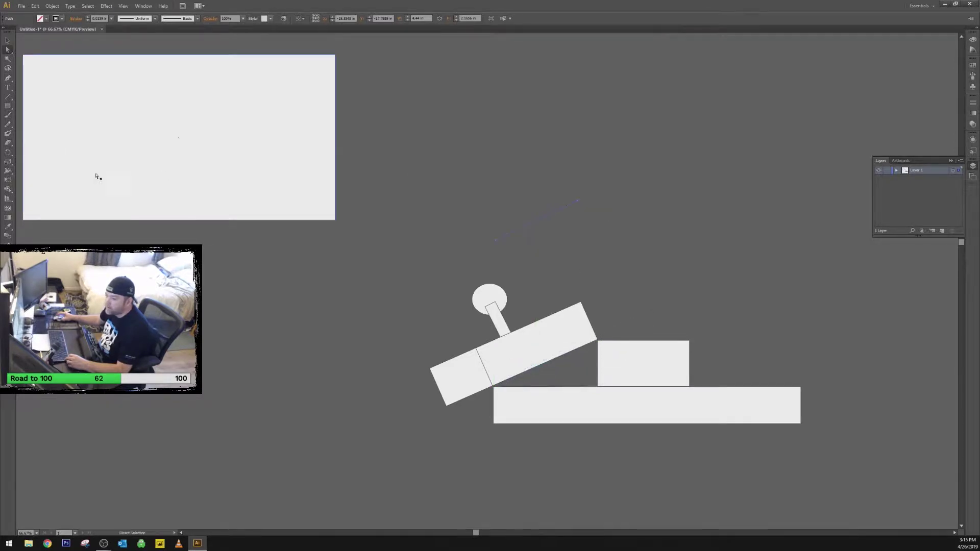
Create a second 4.94 in line at 25°, move it along the tilted group's lower edge from the long rectangle's corner, and deselect it.
click(9, 98)
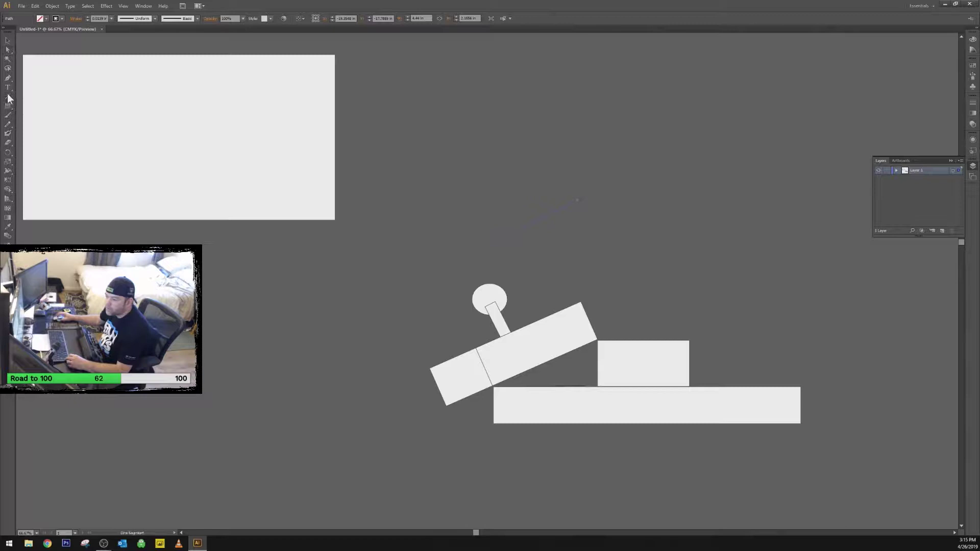
click(673, 268)
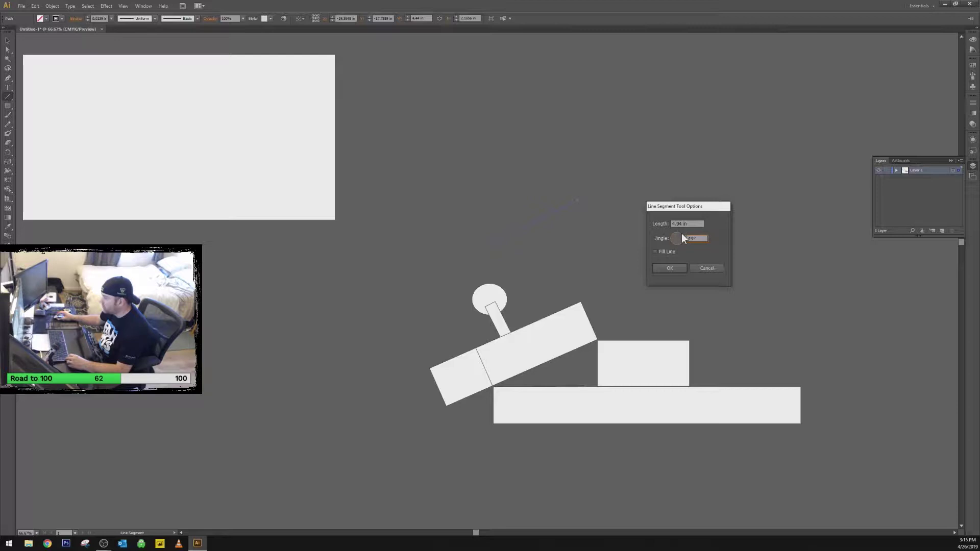
click(670, 269)
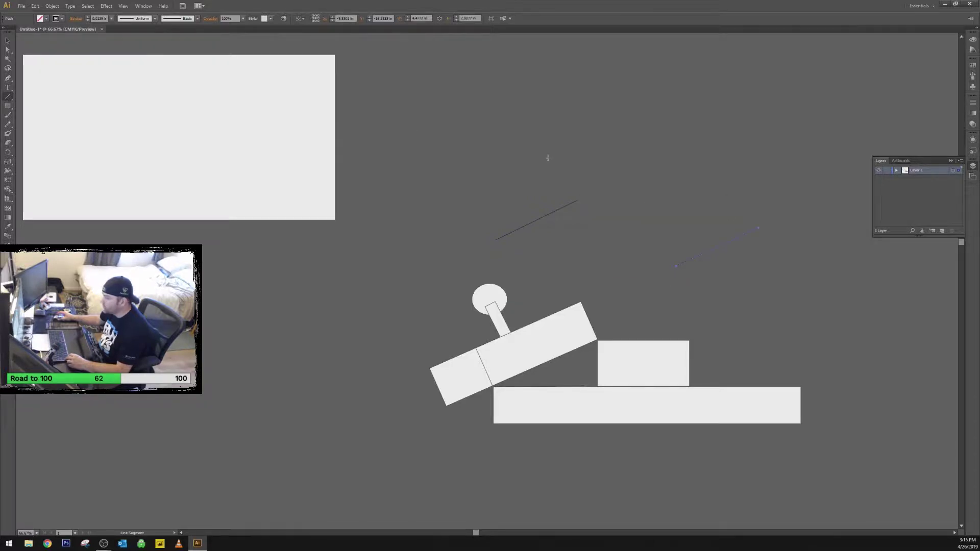
click(7, 40)
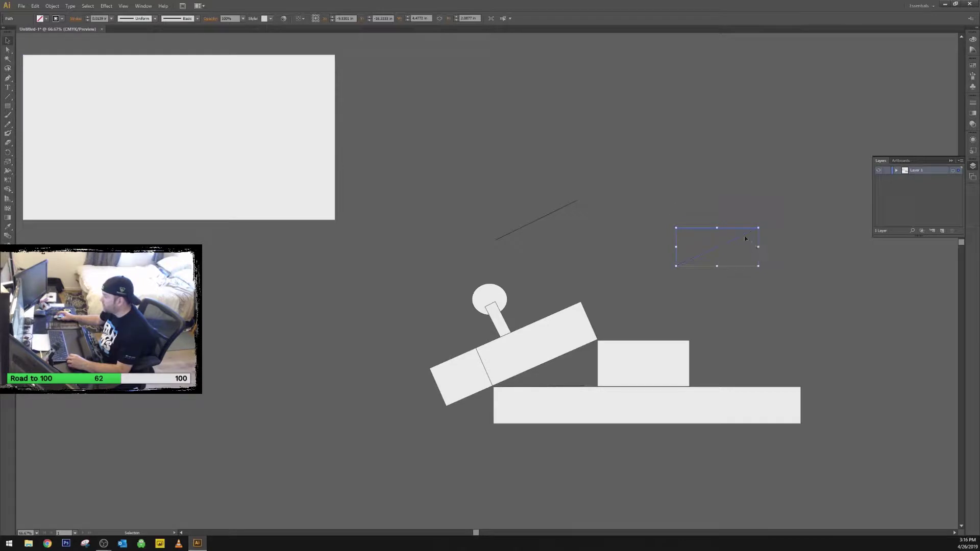
drag(744, 236, 557, 358)
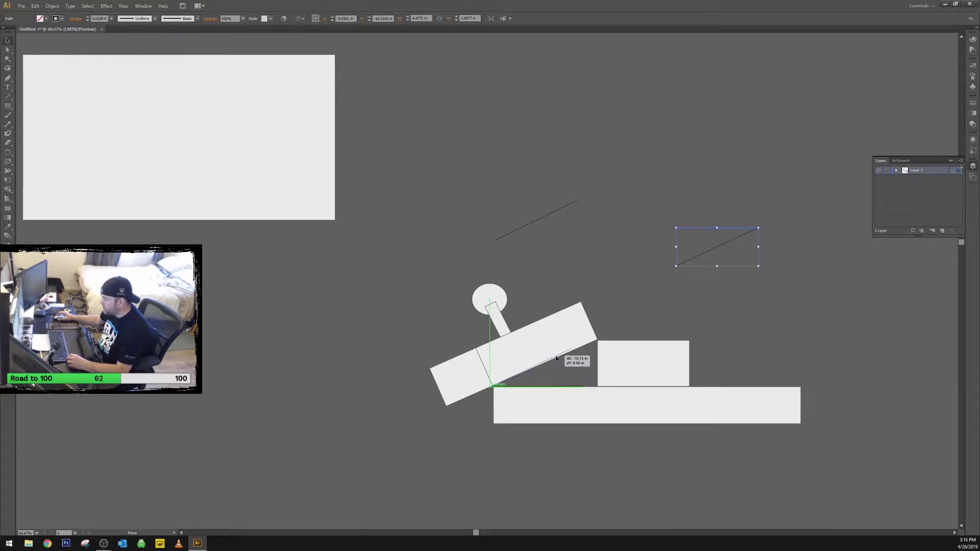
drag(557, 359, 556, 359)
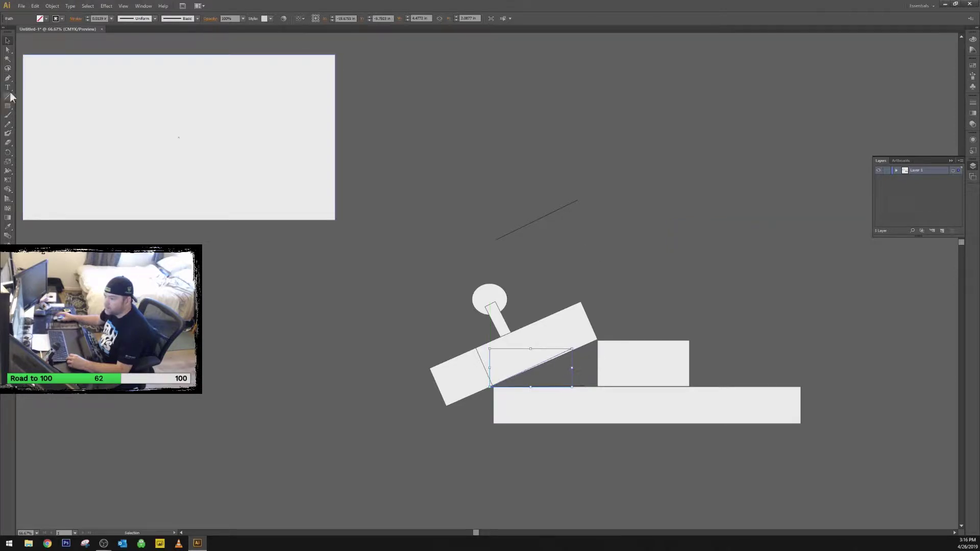
click(520, 206)
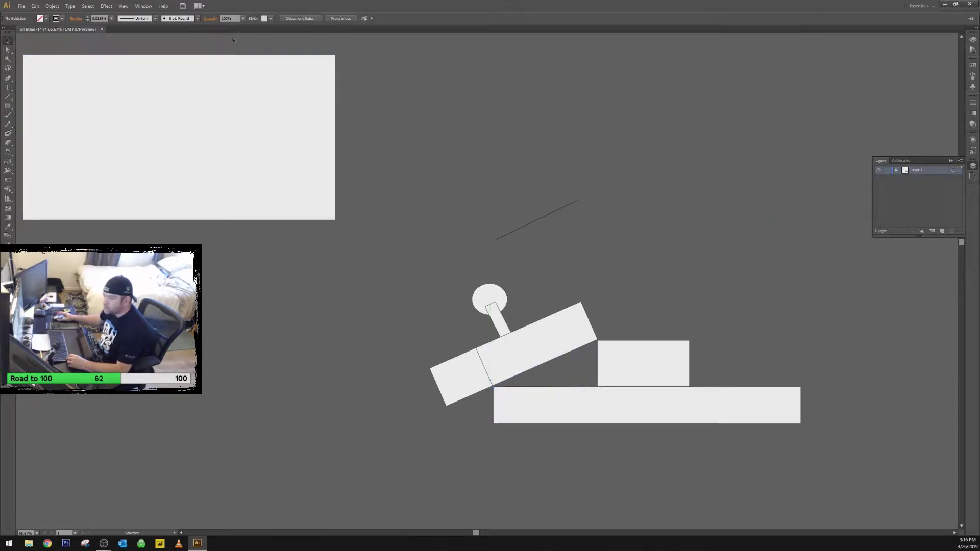
Create another angled reference line 4.94 in long in the empty area beside the tilted group.
click(7, 97)
click(364, 321)
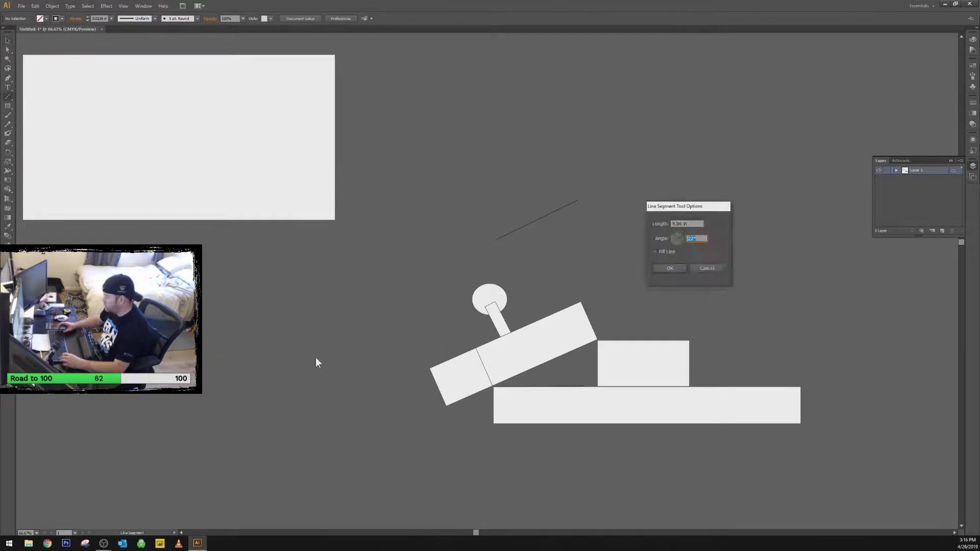
key(Return)
Lower the long rectangle slightly beneath the tilted group and move the long pink bar out to the empty area beside the mock-up.
key(v)
mouse_move(678, 345)
mouse_down()
mouse_move(233, 101)
mouse_move(240, 518)
mouse_move(617, 334)
mouse_up()
drag(540, 408, 544, 430)
drag(510, 369, 253, 357)
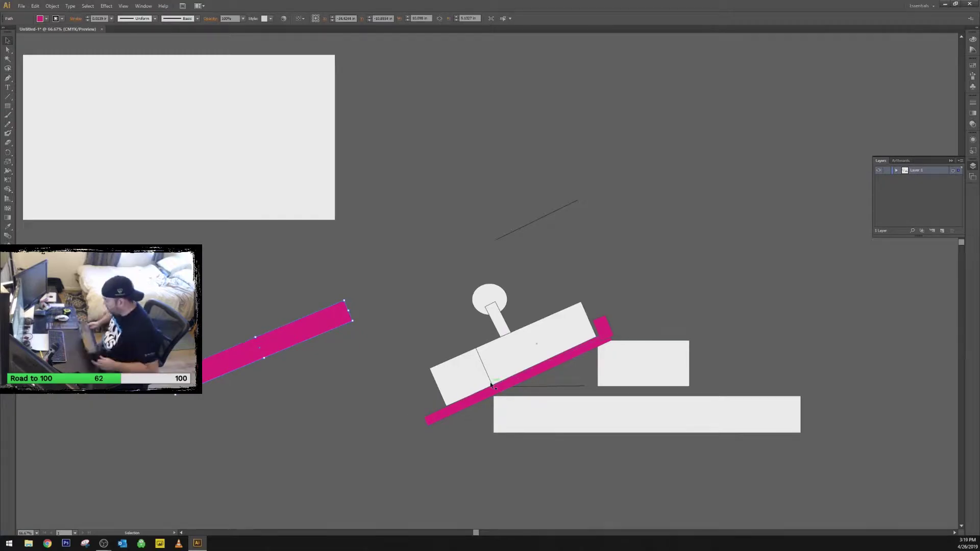